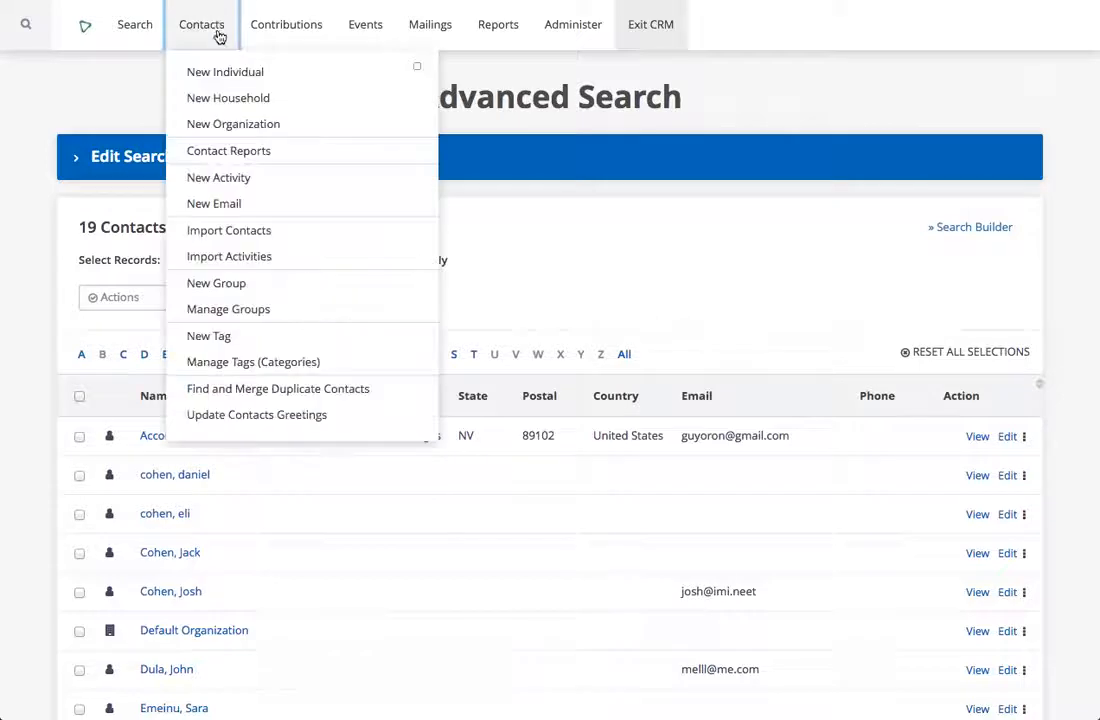
Step: Open the CiviCRM contact import, and in Google Sheets download the current sheet as comma-separated values (.csv)
{"action": "left_click", "coordinate": [237, 233]}
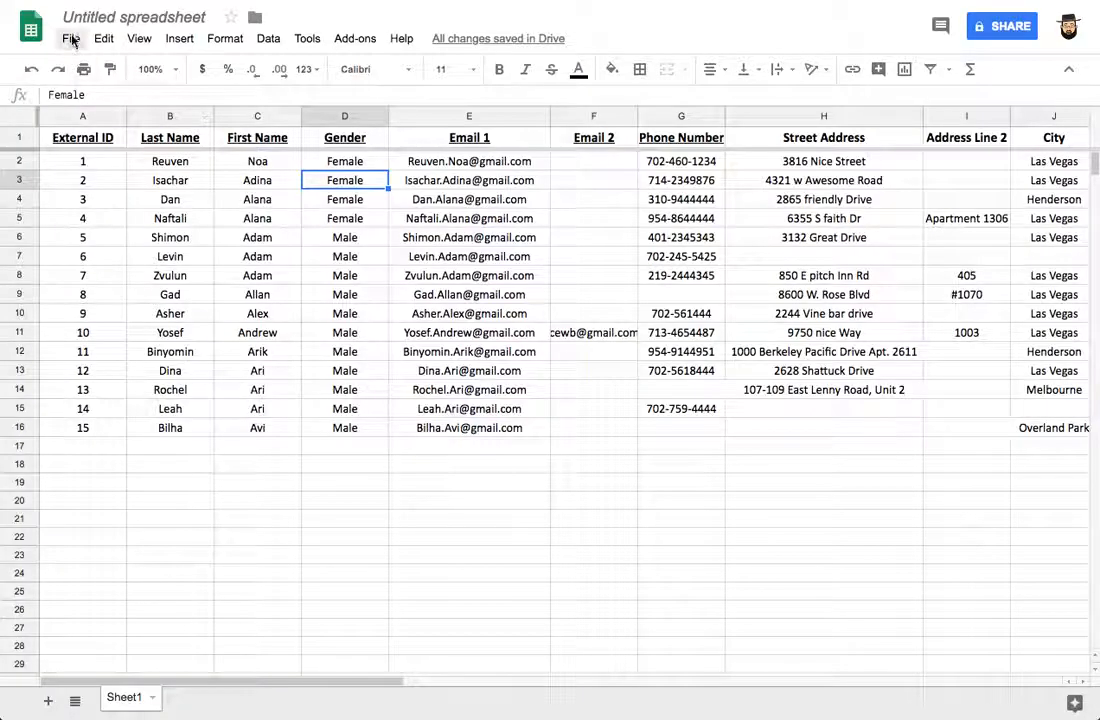
{"action": "left_click", "coordinate": [70, 40]}
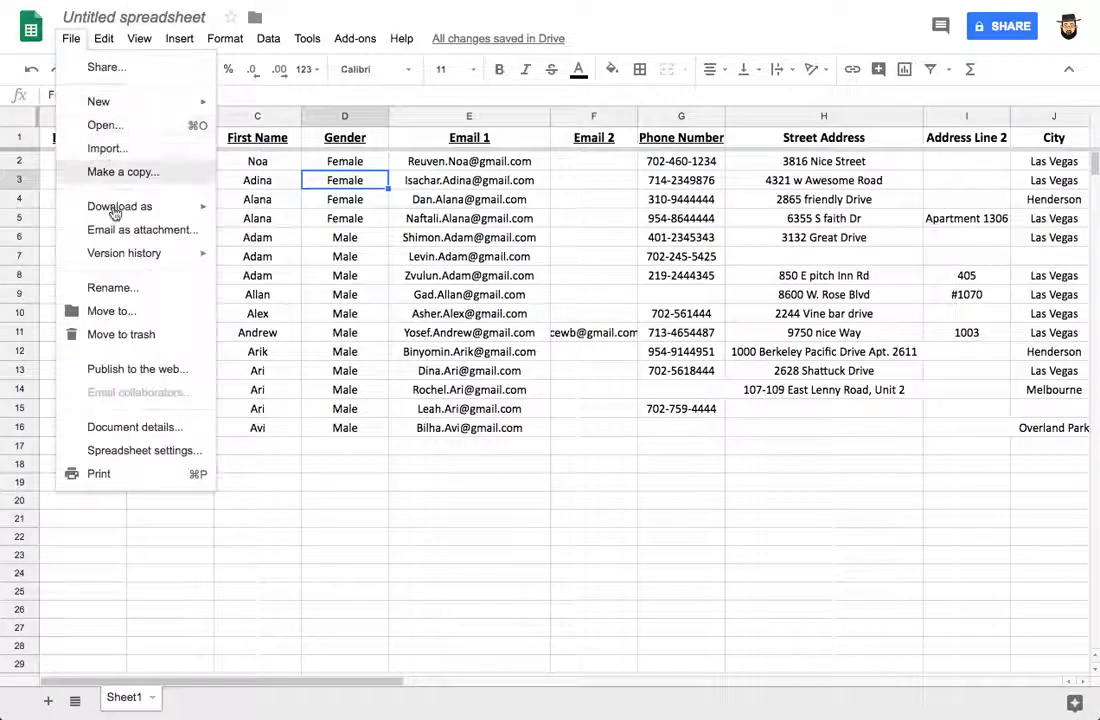
{"action": "mouse_move", "coordinate": [172, 214]}
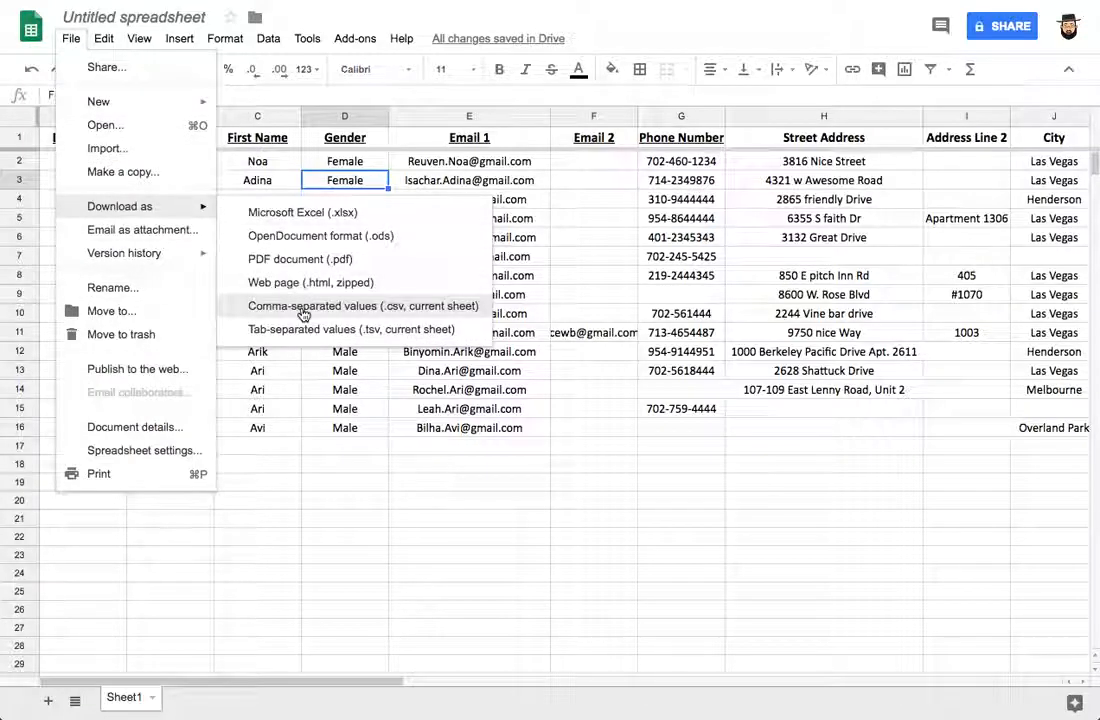
{"action": "left_click", "coordinate": [455, 311]}
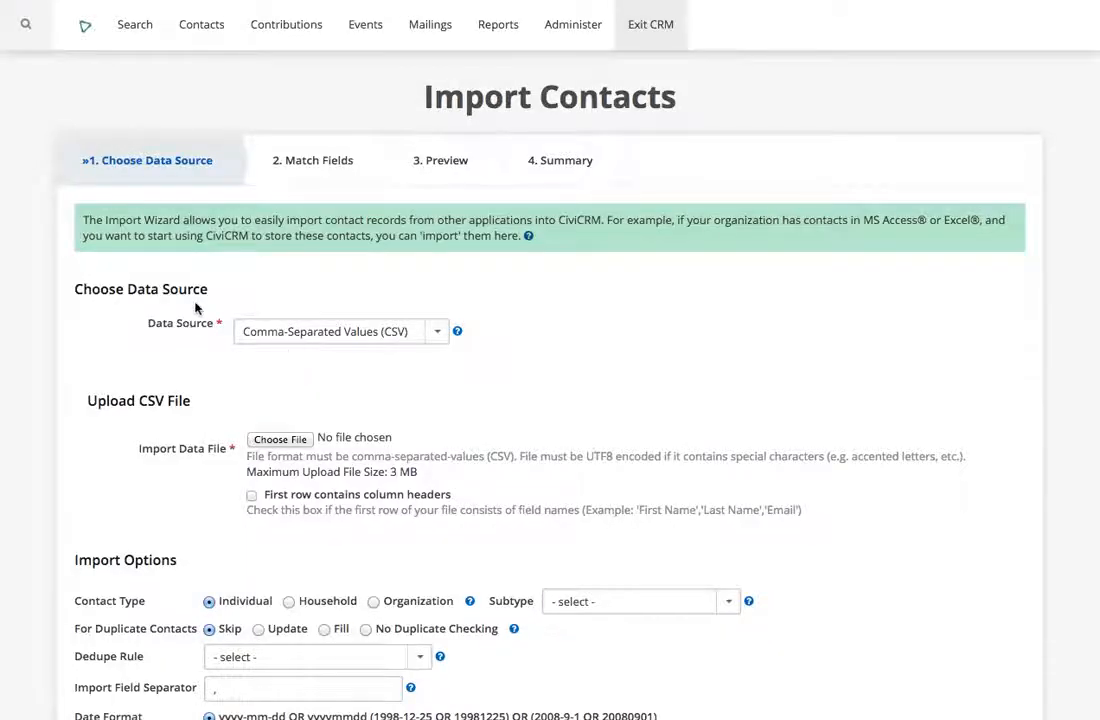
Step: Choose the Sheet1 CSV from Downloads as the import data file and mark its first row as containing column headers
{"action": "scroll", "coordinate": [185, 320], "scroll_direction": "down", "scroll_amount": 2}
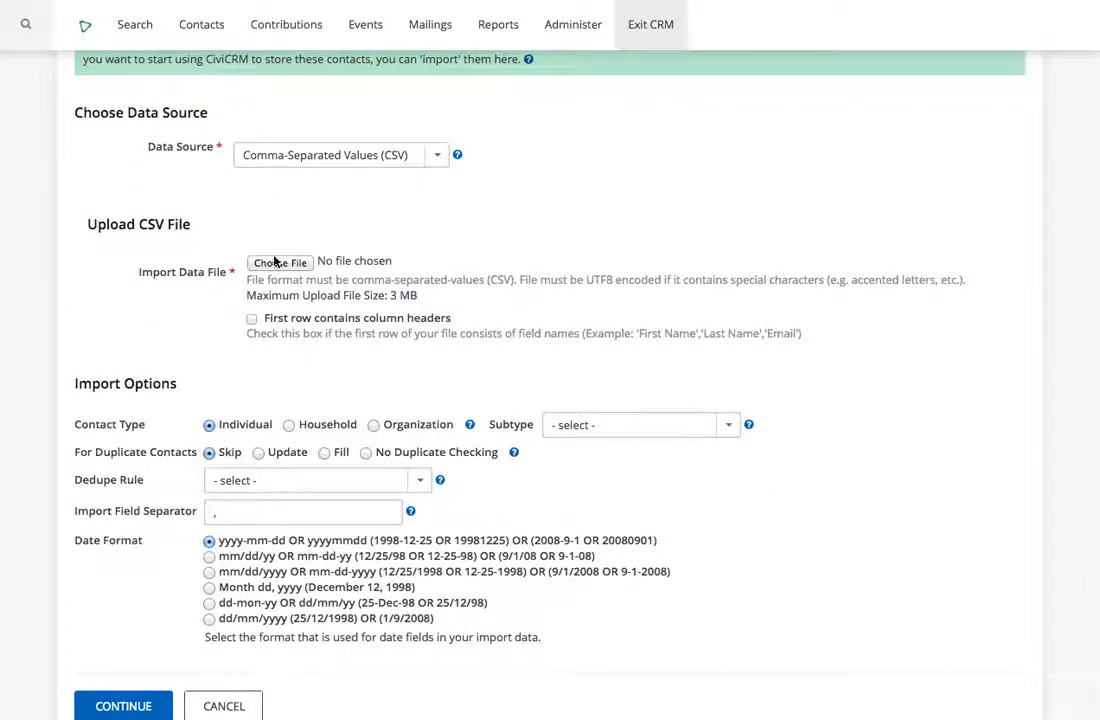
{"action": "left_click", "coordinate": [277, 262]}
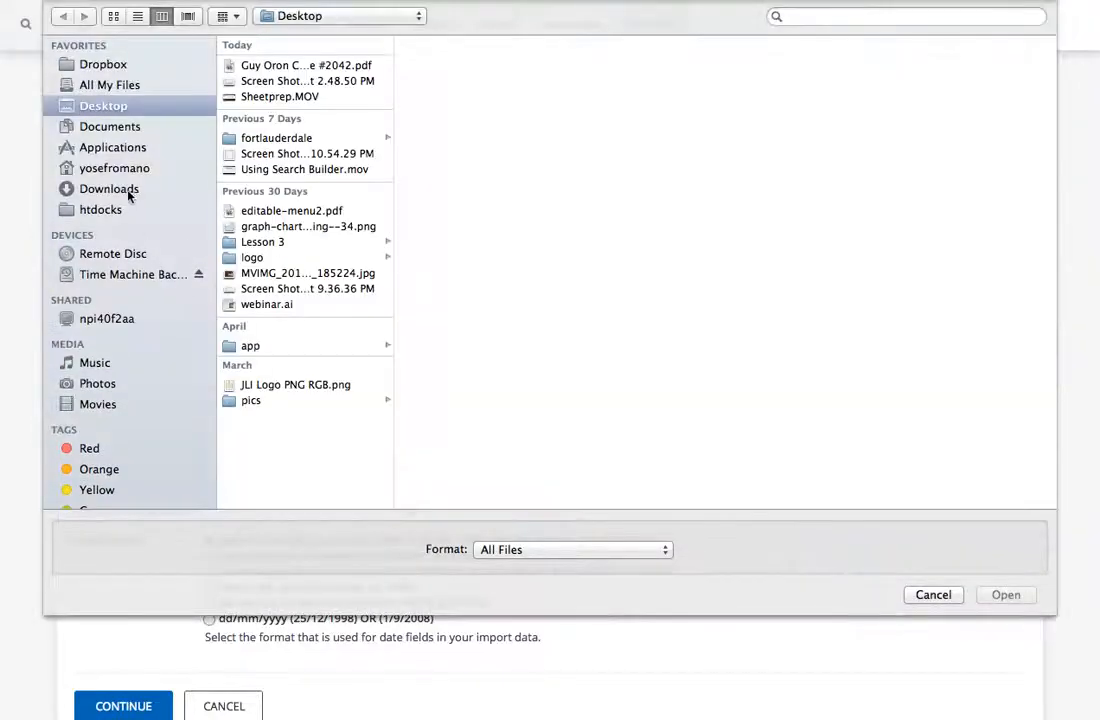
{"action": "left_click", "coordinate": [120, 190]}
{"action": "double_click", "coordinate": [336, 74]}
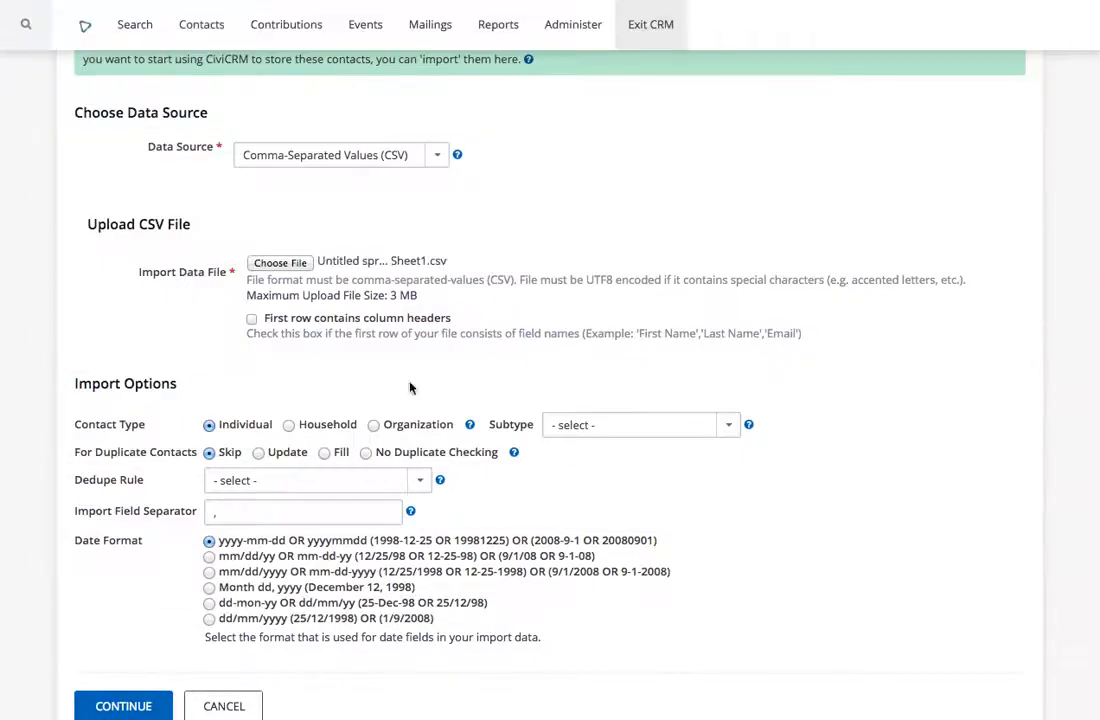
{"action": "left_click_drag", "start_coordinate": [266, 318], "coordinate": [438, 327]}
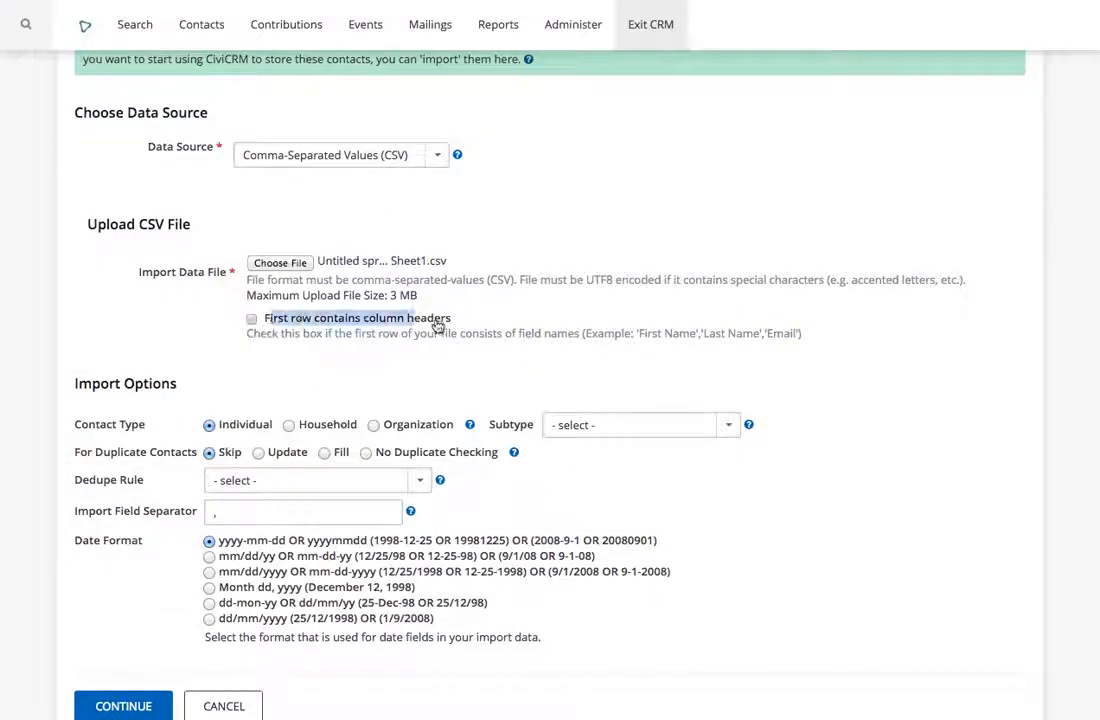
{"action": "left_click", "coordinate": [440, 322]}
Step: Try the Organization contact type, restore Individual and look through its subtype options
{"action": "scroll", "coordinate": [412, 380], "scroll_direction": "down", "scroll_amount": 2}
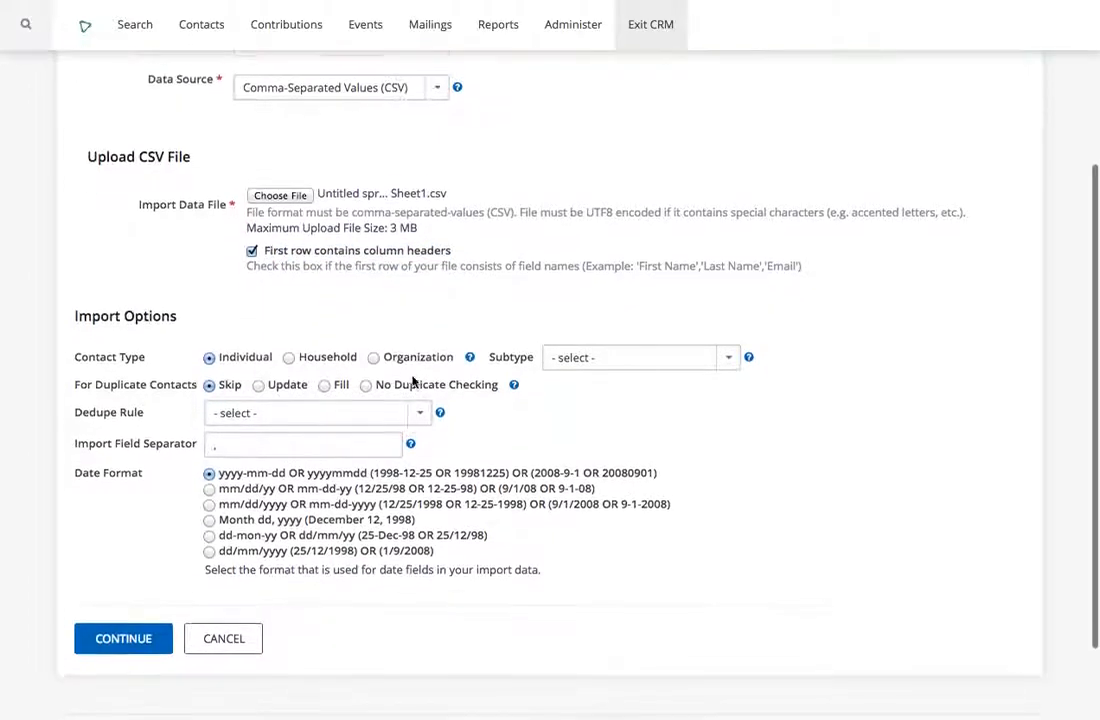
{"action": "scroll", "coordinate": [412, 380], "scroll_direction": "down", "scroll_amount": 1}
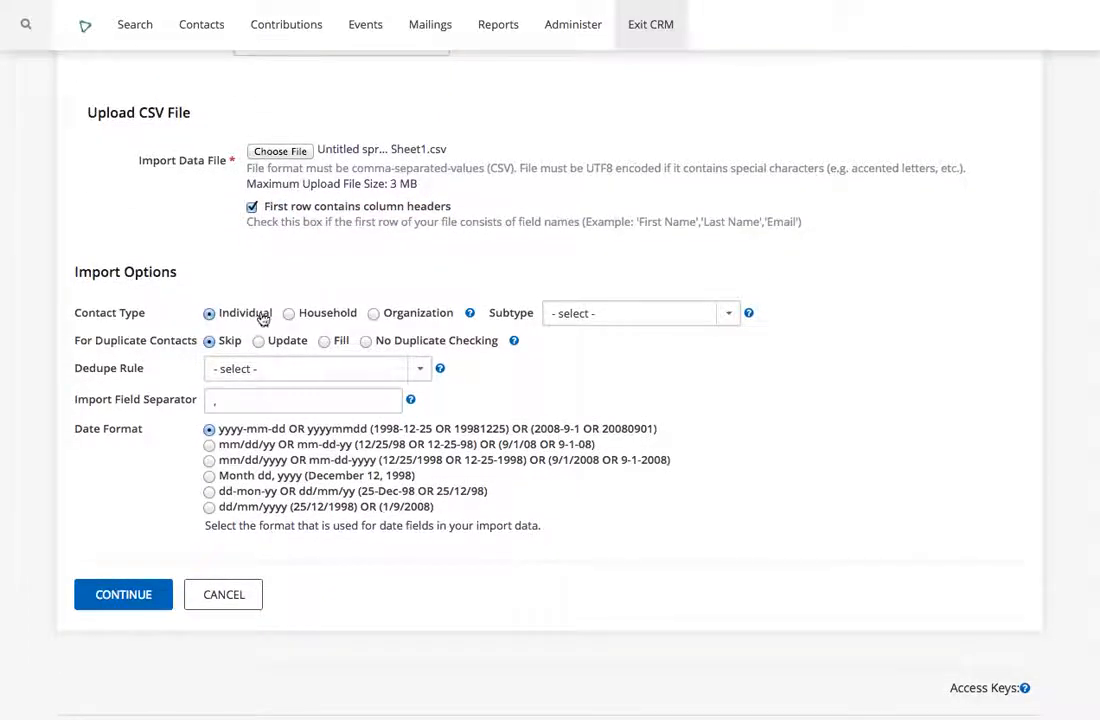
{"action": "left_click", "coordinate": [403, 314]}
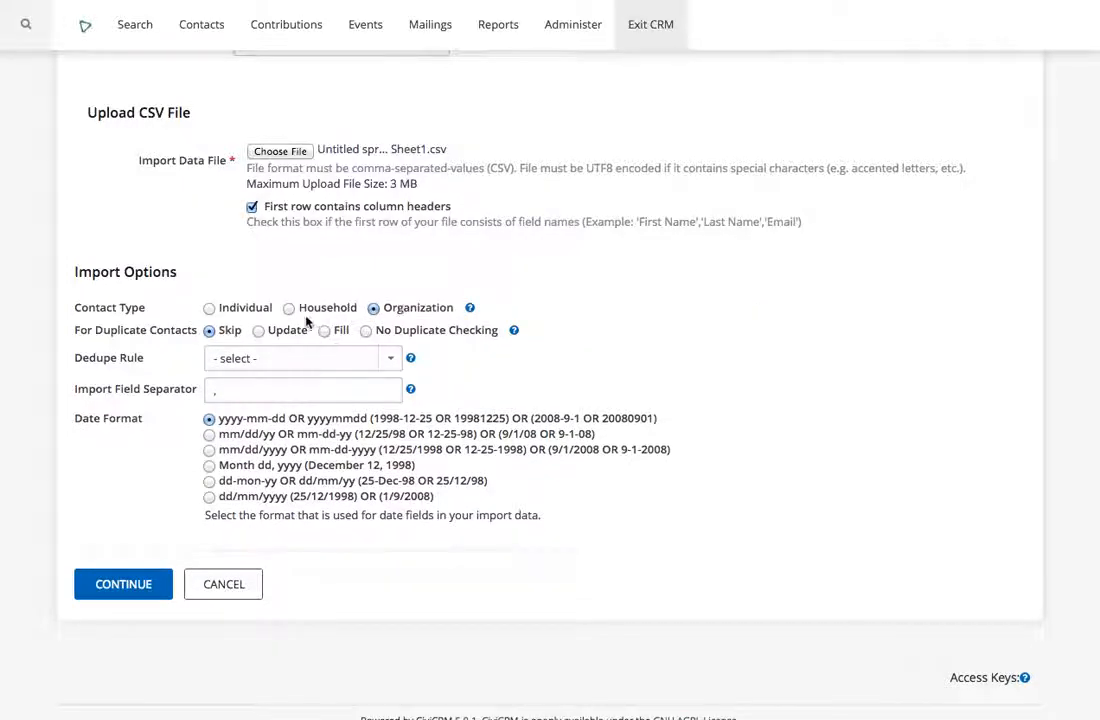
{"action": "left_click", "coordinate": [246, 316]}
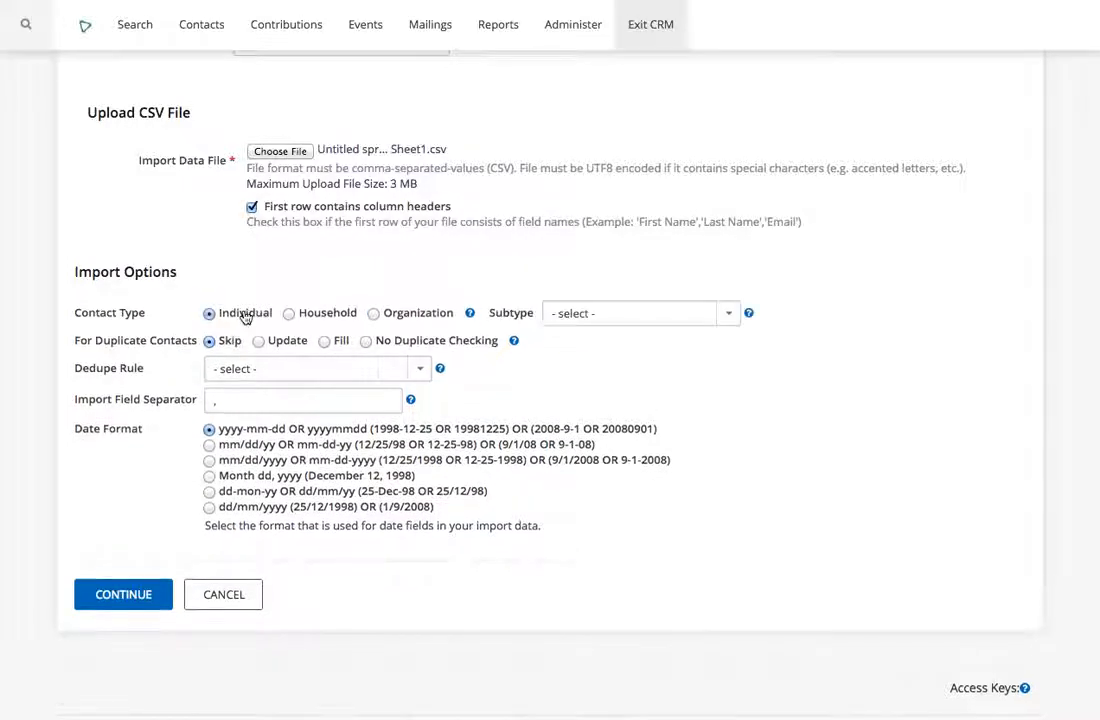
{"action": "left_click", "coordinate": [717, 313]}
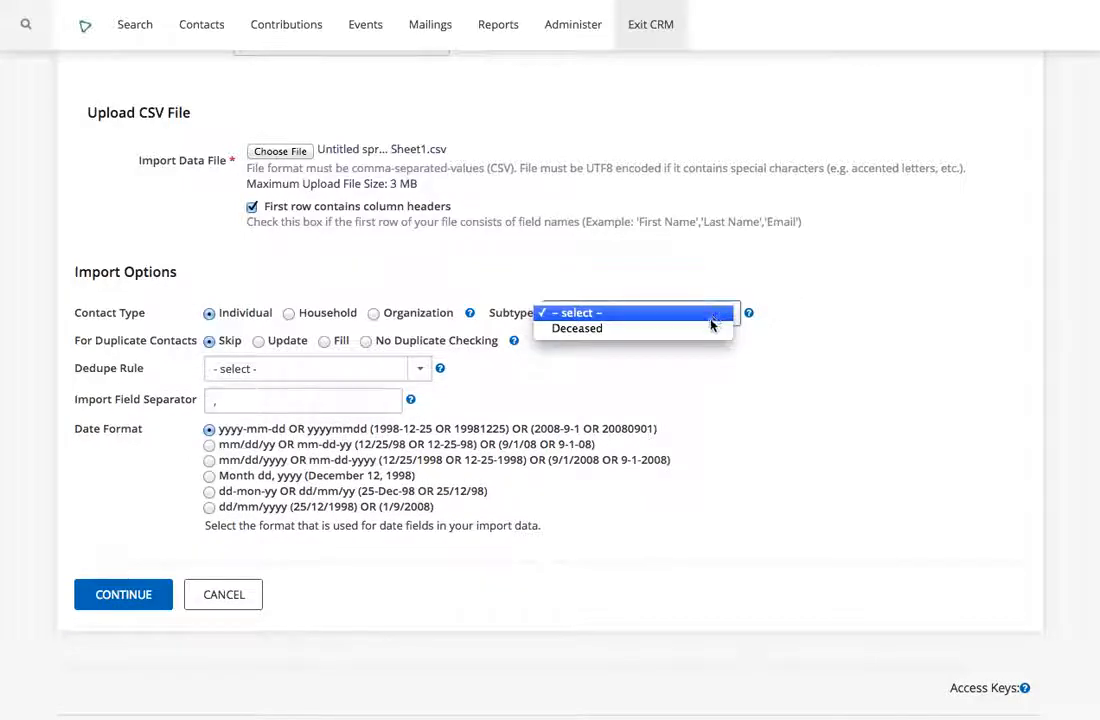
{"action": "left_click", "coordinate": [690, 395]}
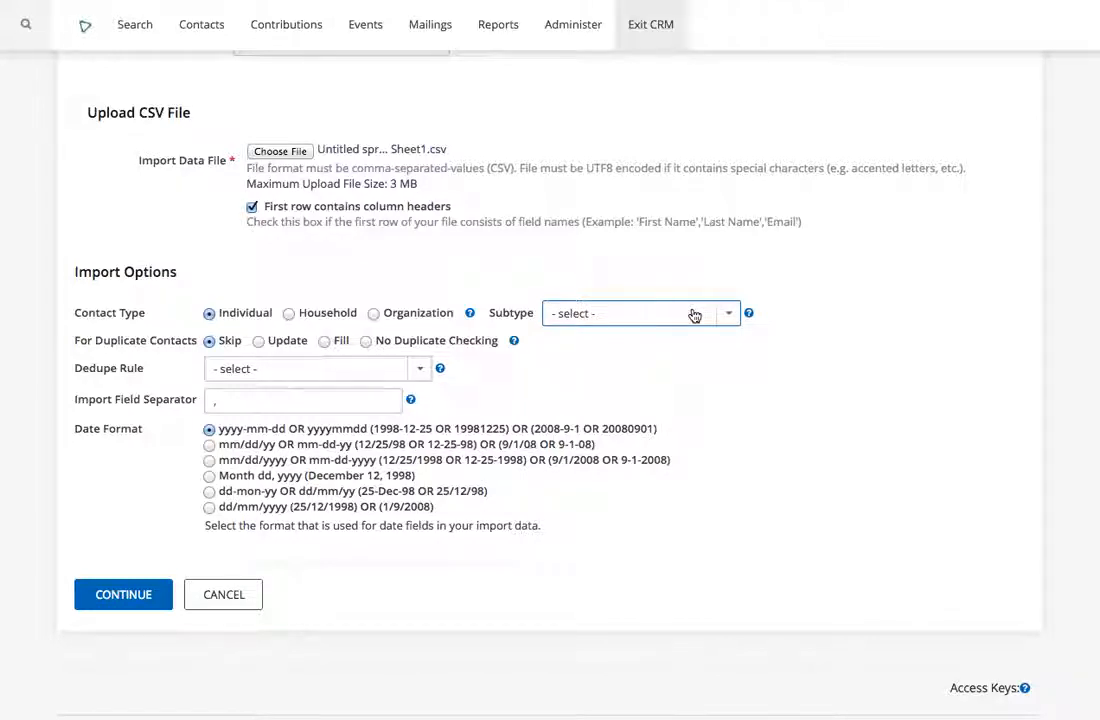
{"action": "left_click", "coordinate": [694, 316]}
{"action": "left_click", "coordinate": [727, 275]}
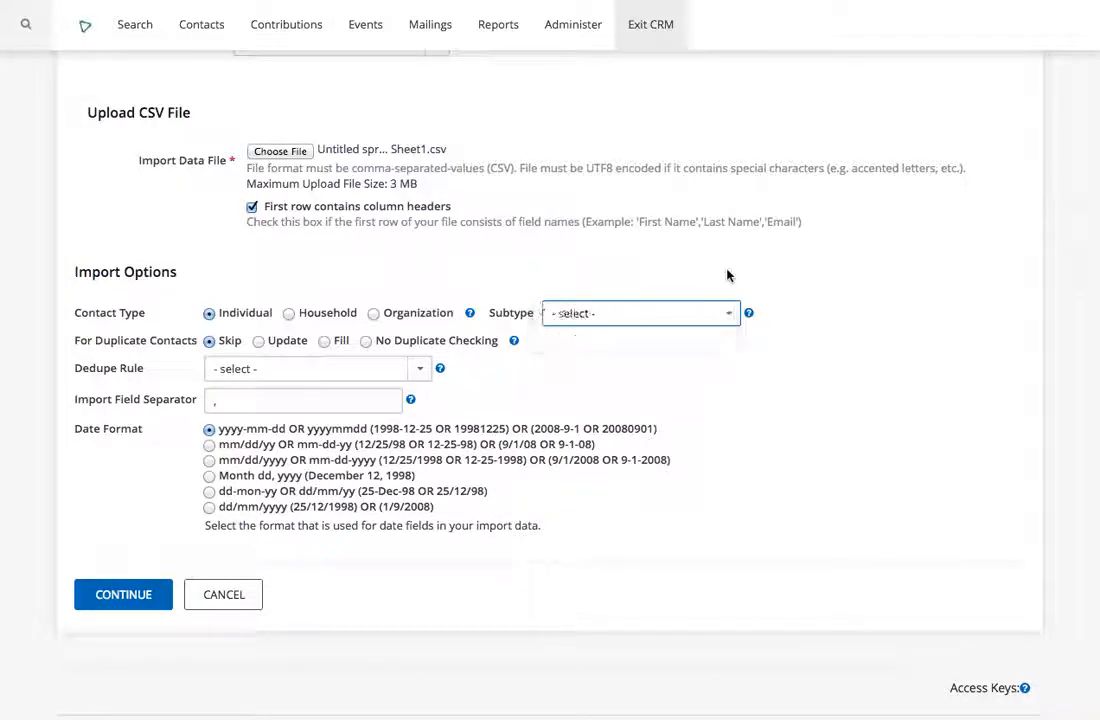
{"action": "left_click", "coordinate": [208, 314]}
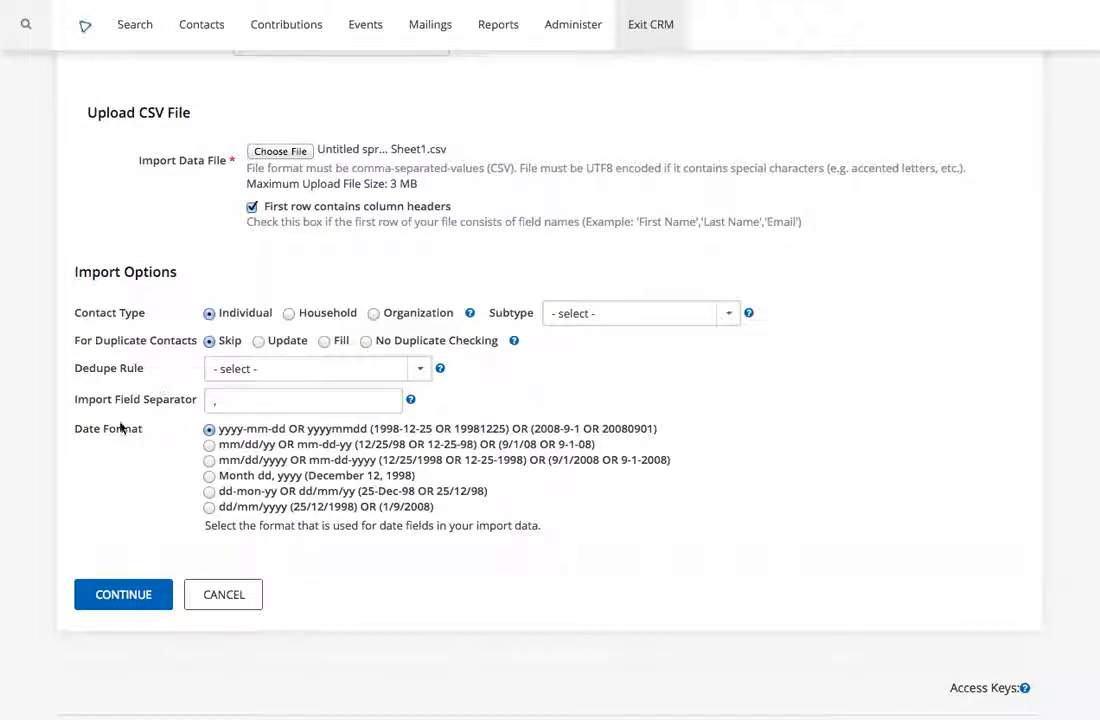
Step: Set the import's date format to dd/mm/yyyy and continue to field matching
{"action": "scroll", "coordinate": [164, 361], "scroll_direction": "down", "scroll_amount": 1}
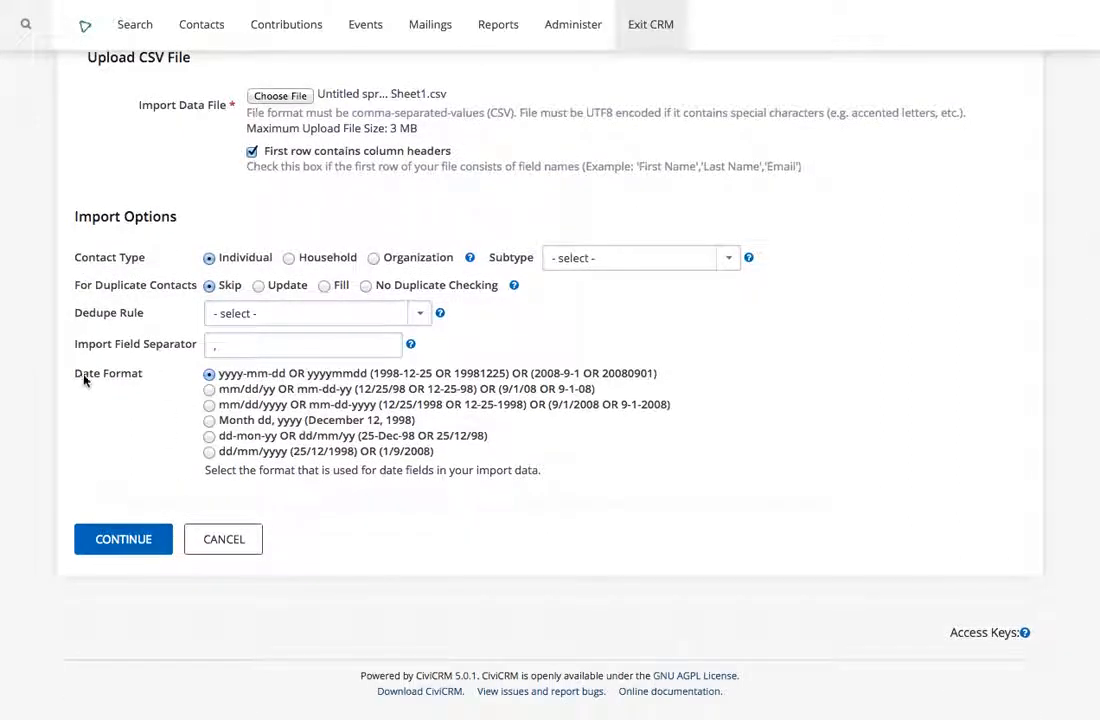
{"action": "left_click_drag", "start_coordinate": [82, 378], "coordinate": [137, 381]}
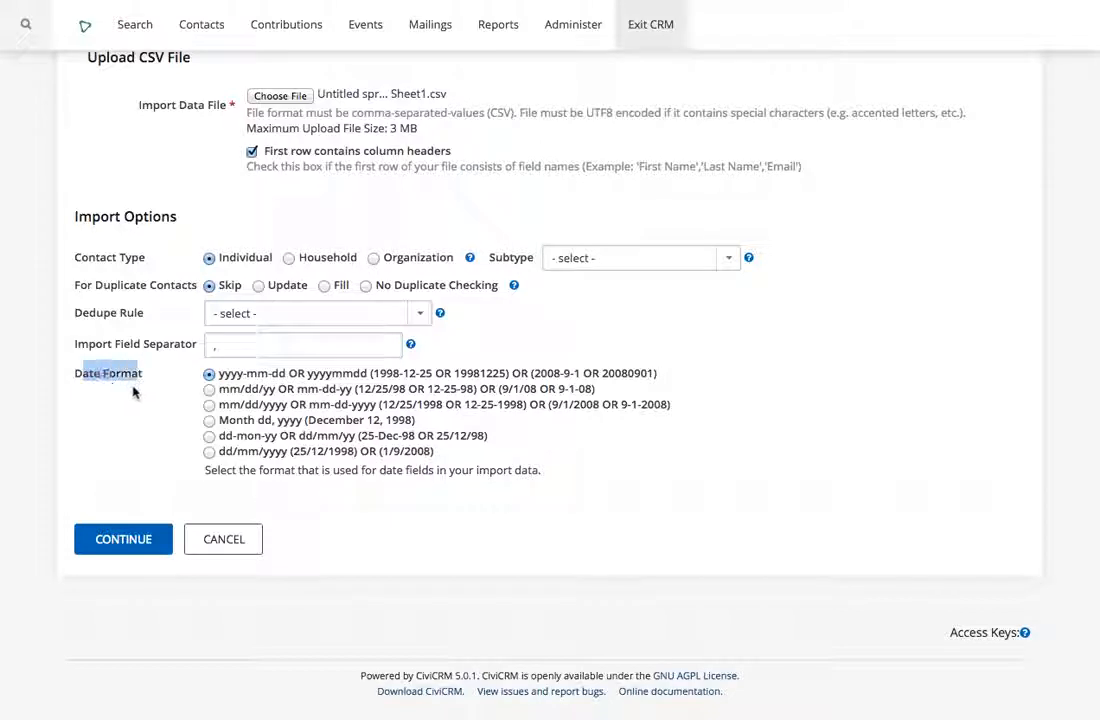
{"action": "scroll", "coordinate": [133, 392], "scroll_direction": "down", "scroll_amount": 1}
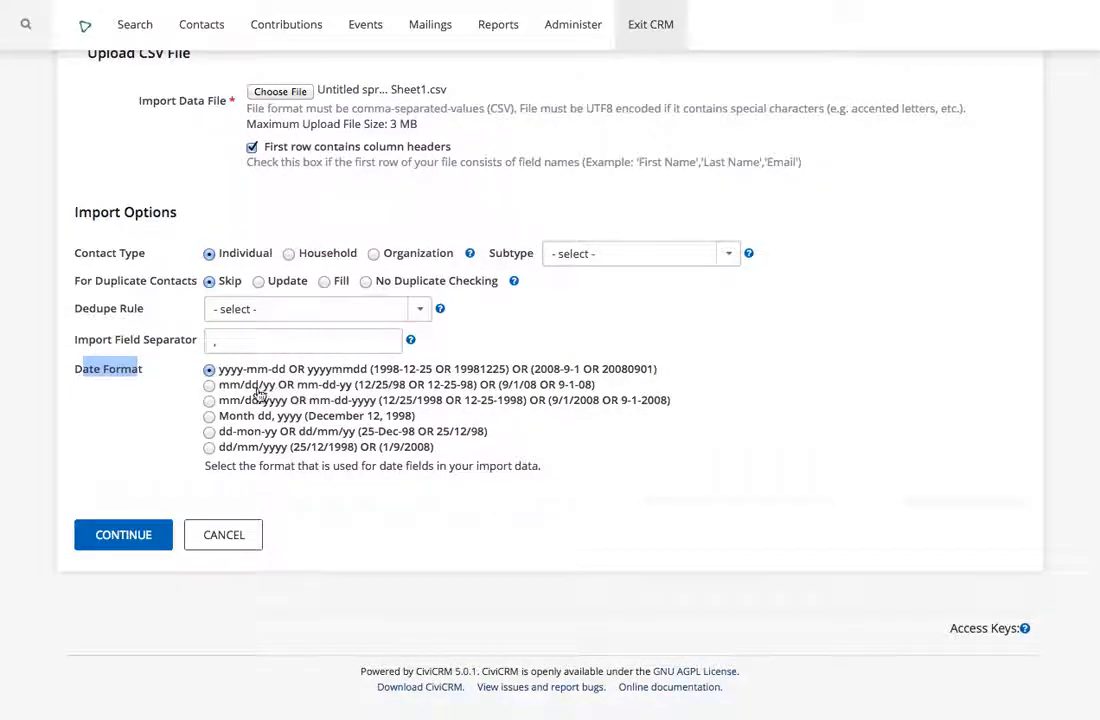
{"action": "left_click", "coordinate": [232, 447]}
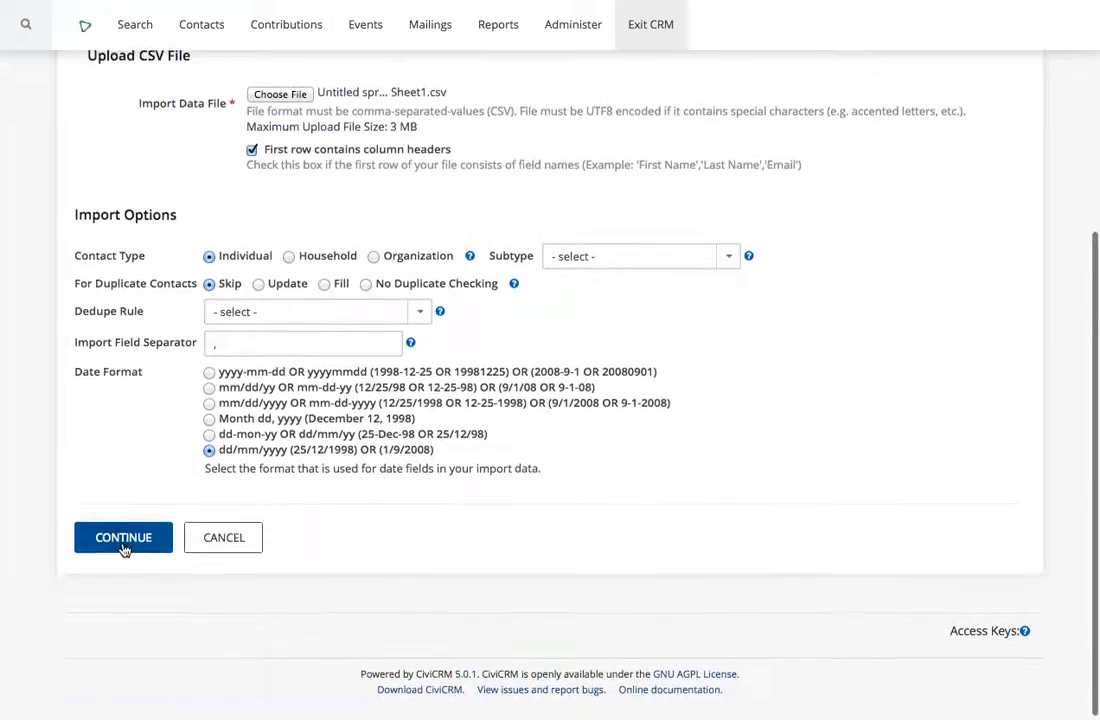
{"action": "left_click", "coordinate": [124, 547]}
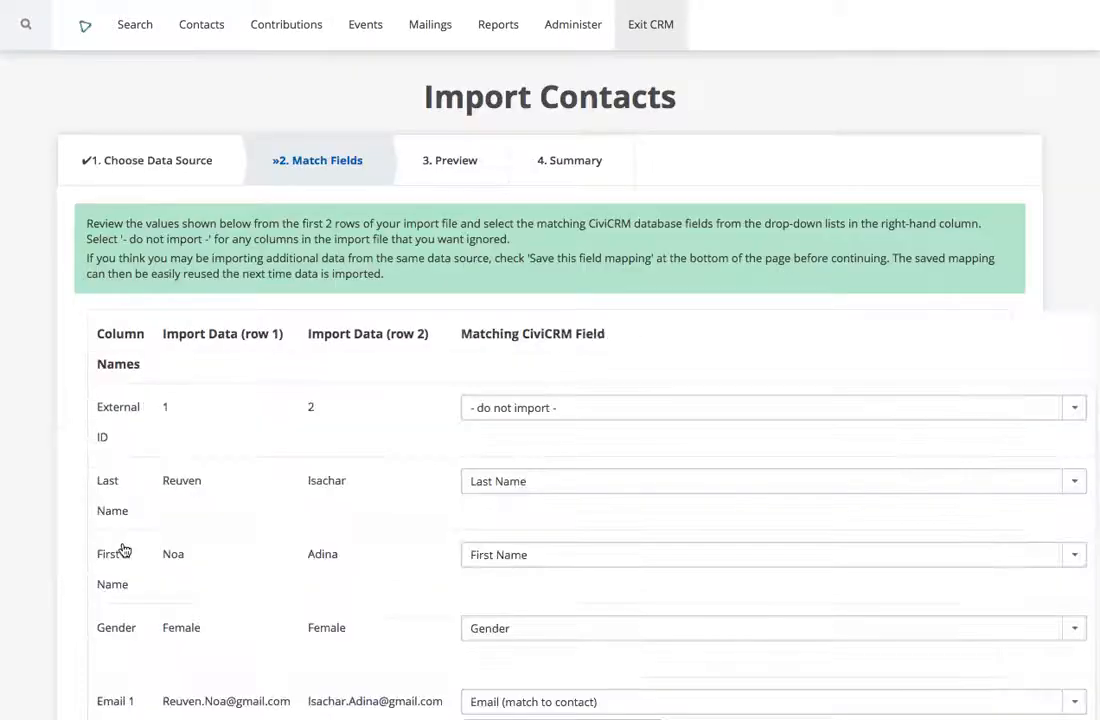
Step: Match the External ID column to the External Identifier field
{"action": "scroll", "coordinate": [385, 408], "scroll_direction": "down", "scroll_amount": 3}
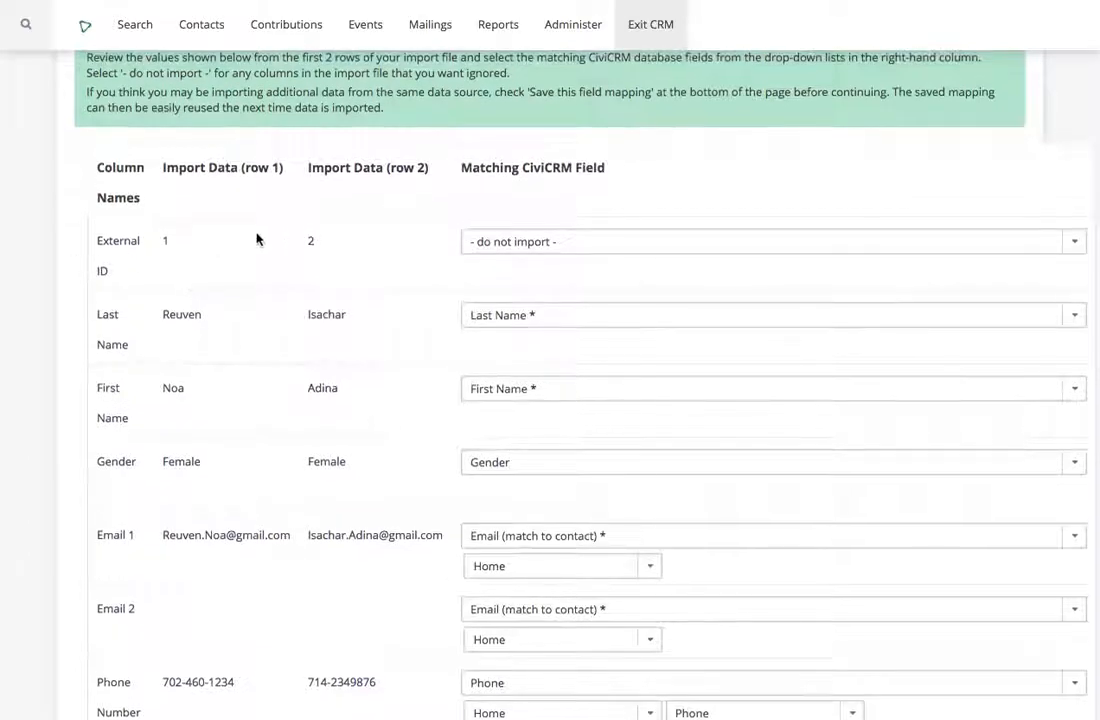
{"action": "left_click_drag", "start_coordinate": [103, 241], "coordinate": [147, 246]}
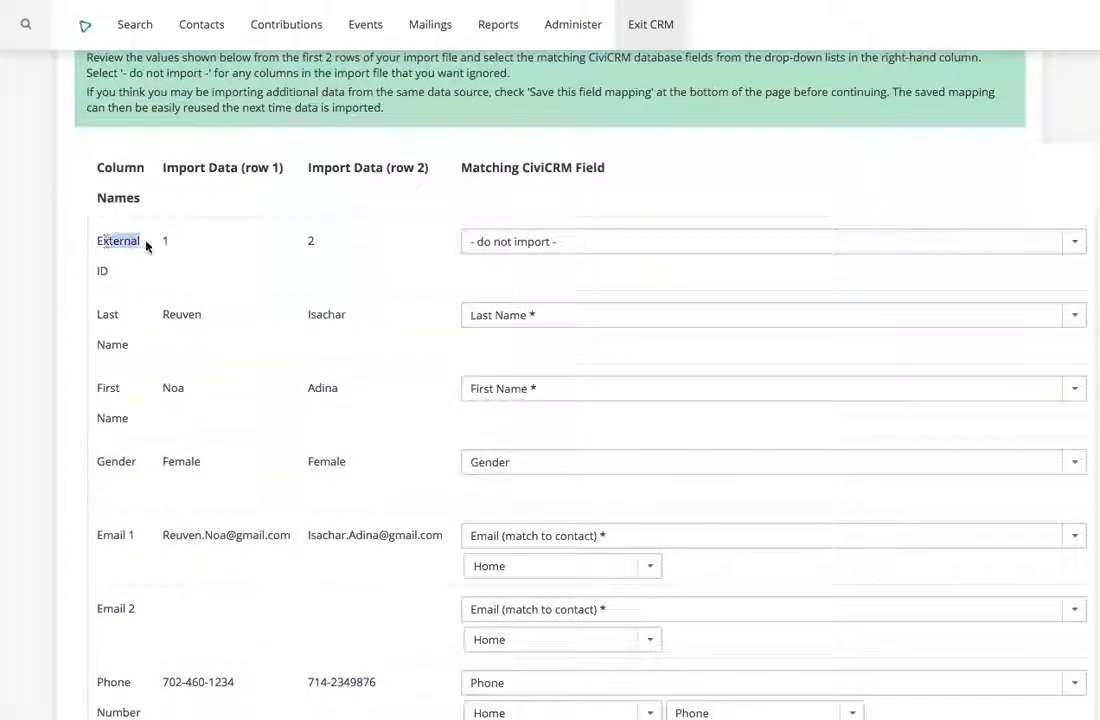
{"action": "left_click", "coordinate": [584, 242]}
{"action": "key", "text": "e"}
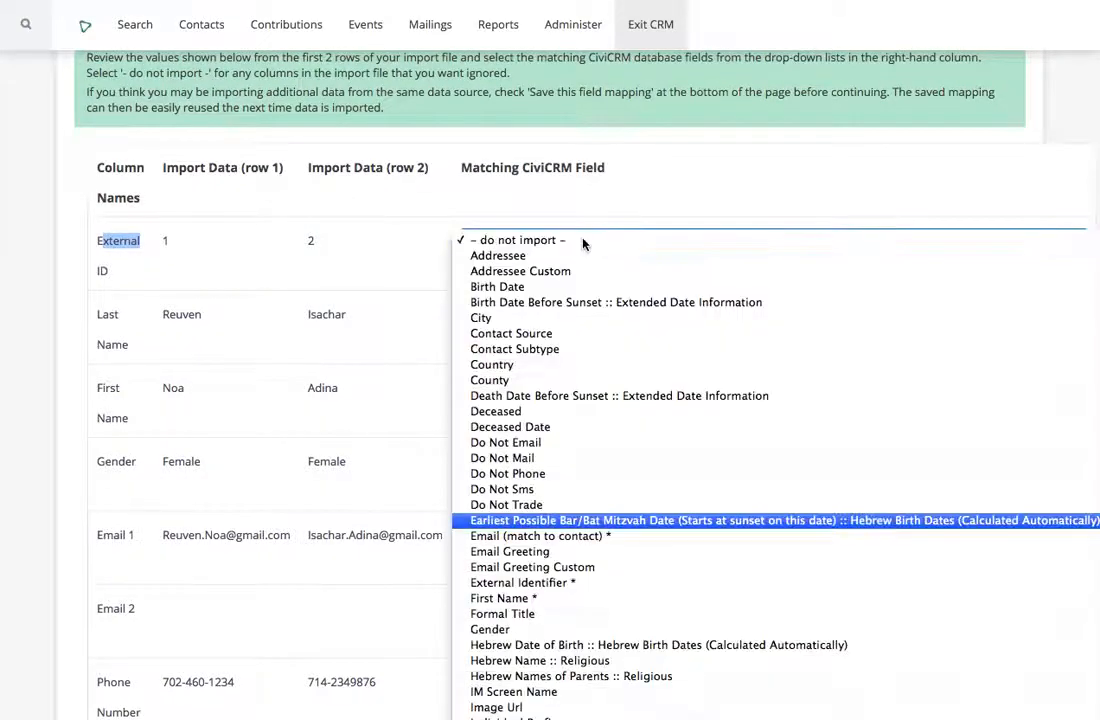
{"action": "key", "text": "x"}
{"action": "key", "text": "Return"}
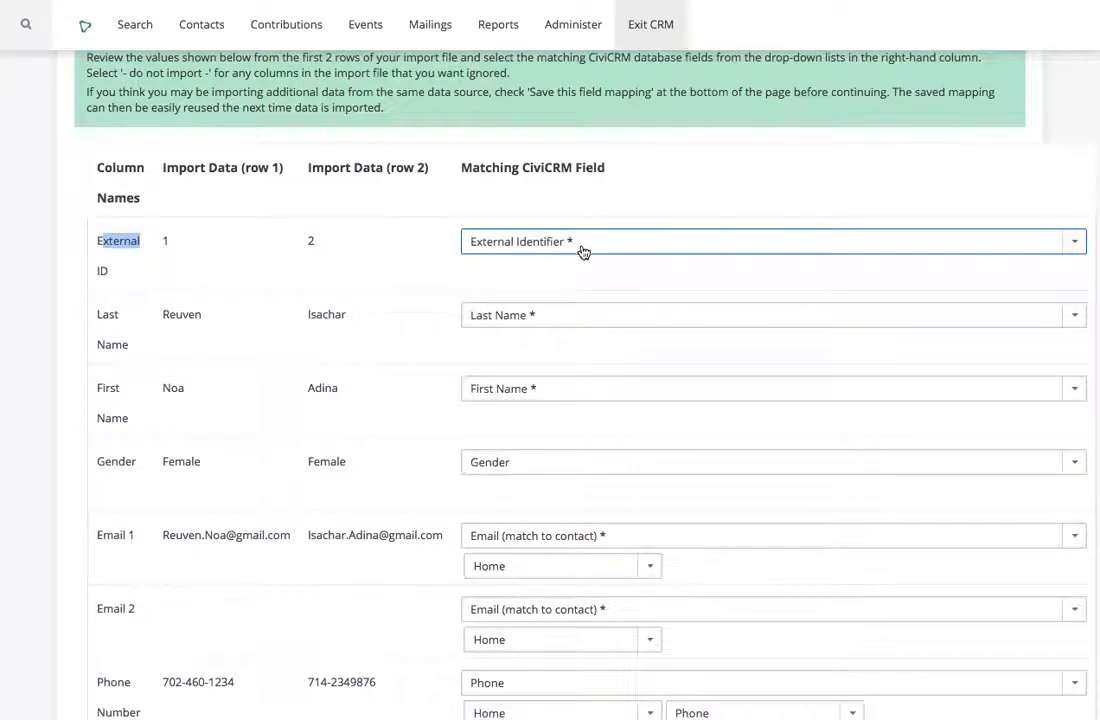
Step: Set the location type of the Email 2 column to Work
{"action": "scroll", "coordinate": [230, 318], "scroll_direction": "down", "scroll_amount": 2}
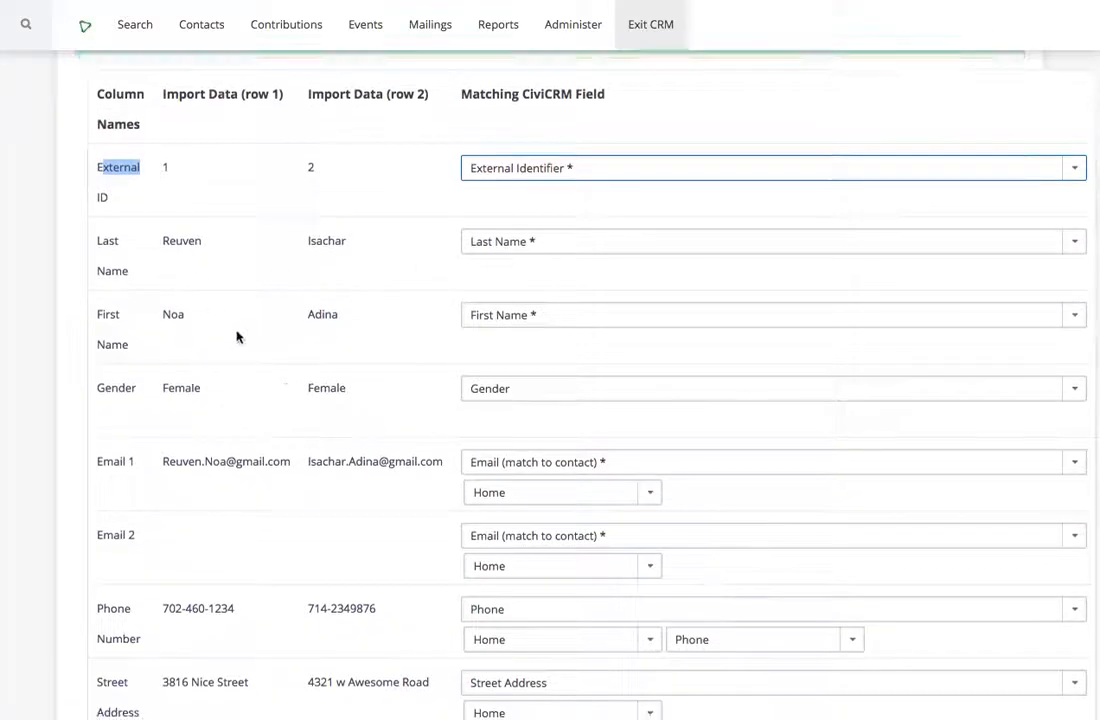
{"action": "scroll", "coordinate": [525, 418], "scroll_direction": "down", "scroll_amount": 4}
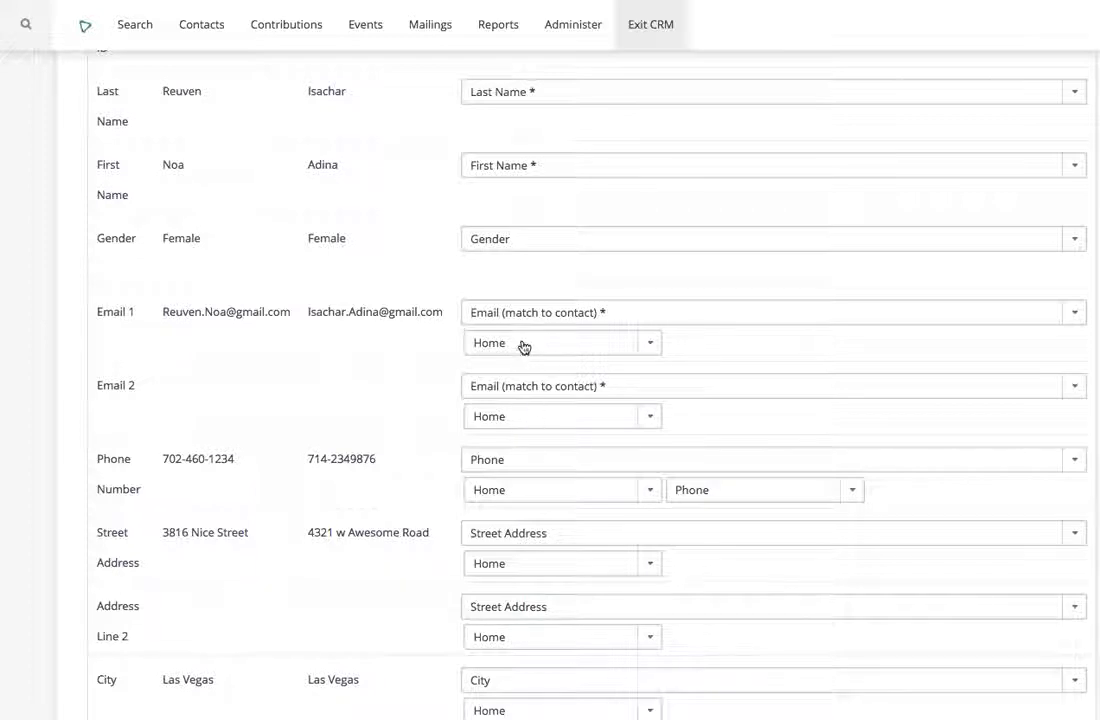
{"action": "left_click", "coordinate": [546, 412]}
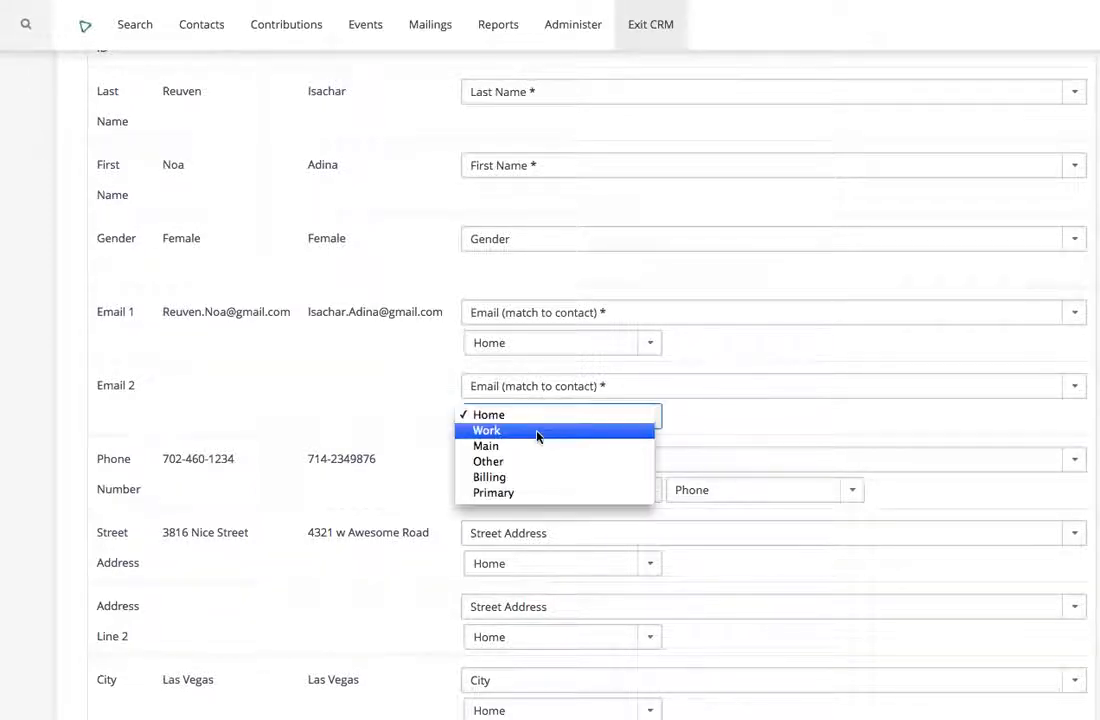
{"action": "left_click", "coordinate": [537, 432]}
Step: Set the phone type of the Phone Number column to Mobile
{"action": "scroll", "coordinate": [233, 400], "scroll_direction": "down", "scroll_amount": 3}
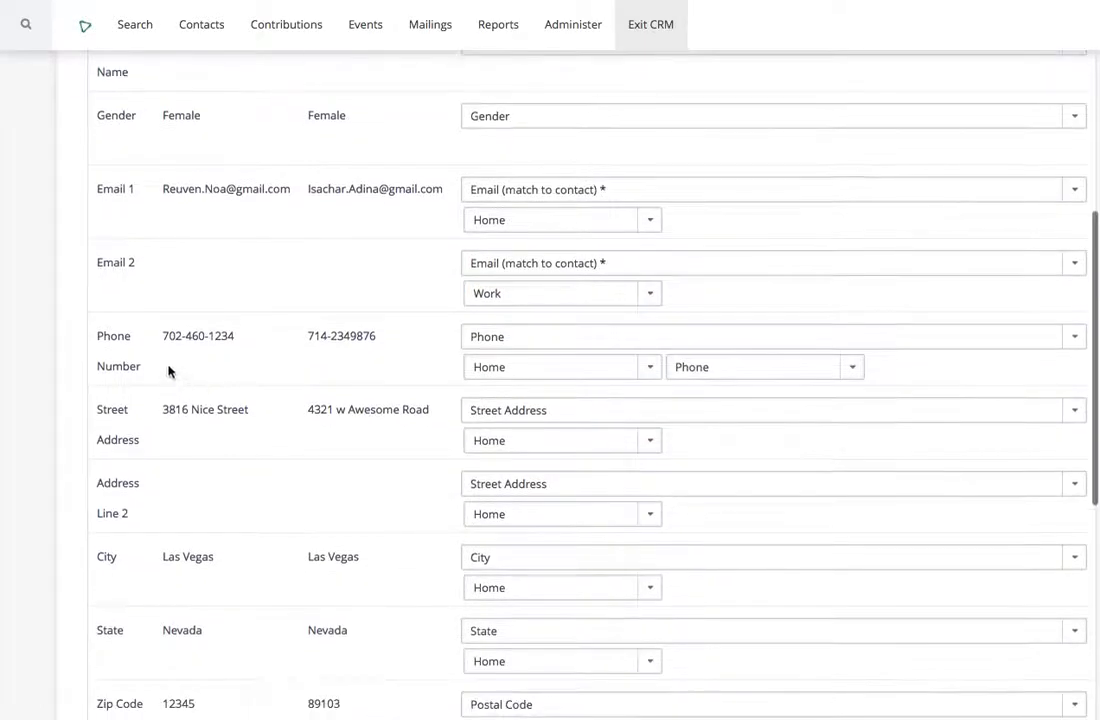
{"action": "left_click", "coordinate": [838, 376]}
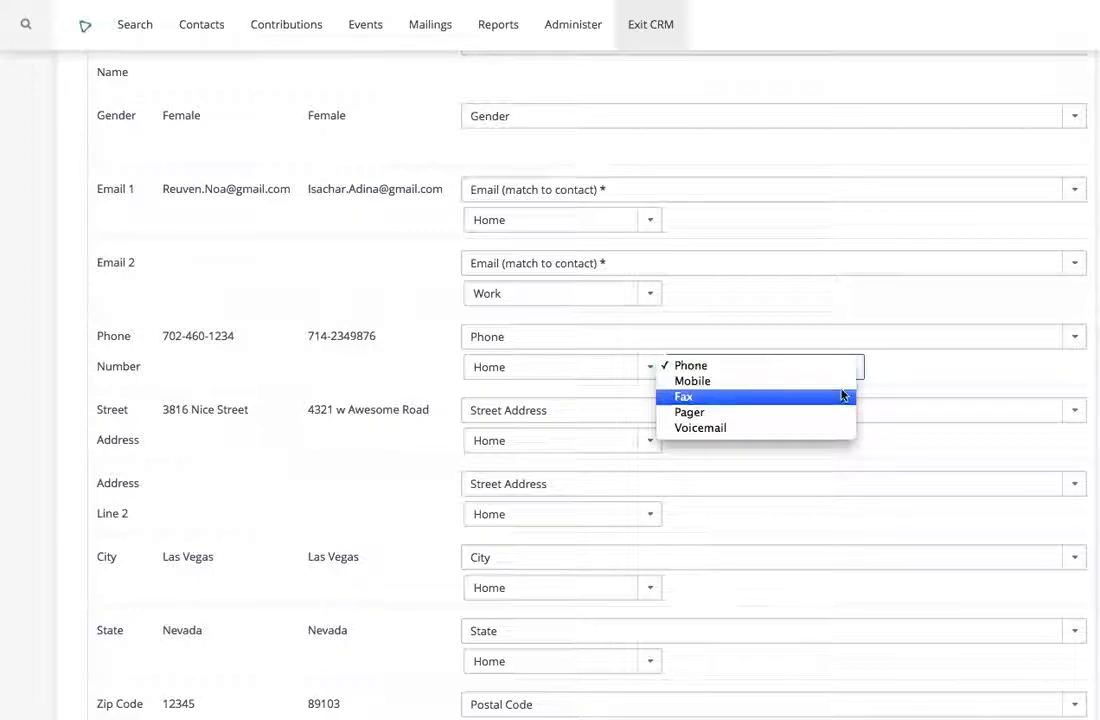
{"action": "left_click", "coordinate": [845, 381]}
{"action": "left_click", "coordinate": [852, 368]}
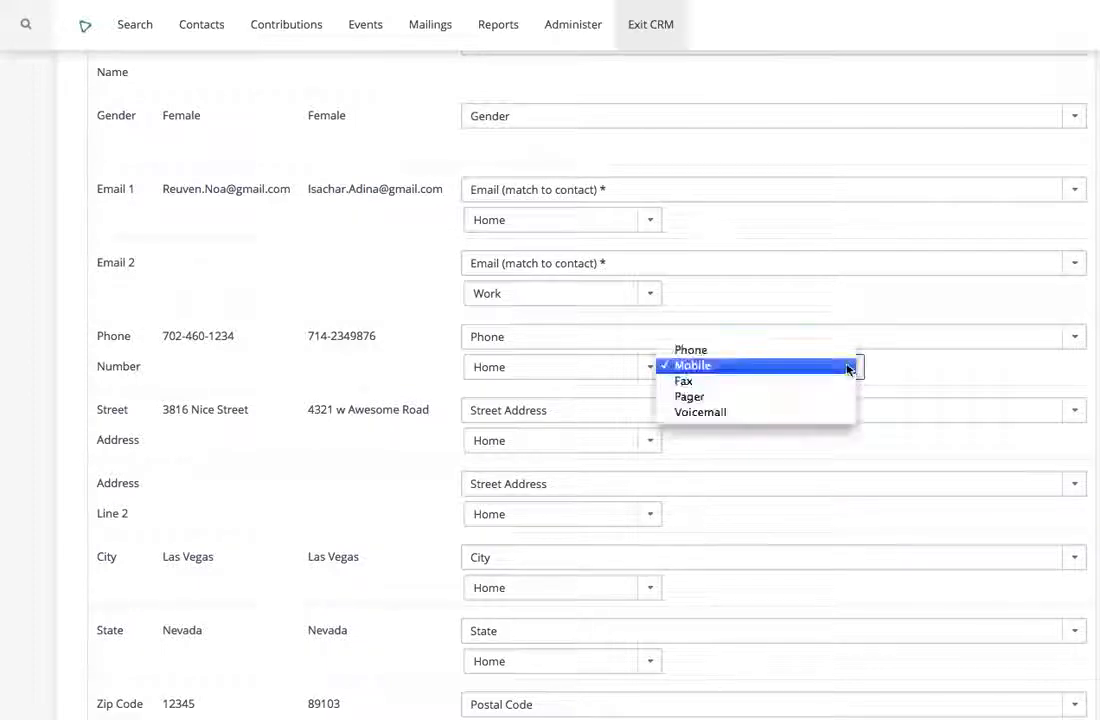
{"action": "left_click", "coordinate": [847, 366]}
{"action": "left_click", "coordinate": [808, 405]}
{"action": "left_click", "coordinate": [300, 384]}
Step: Match the Address Line 2 column to the Supplemental Address 1 field
{"action": "scroll", "coordinate": [396, 384], "scroll_direction": "down", "scroll_amount": 2}
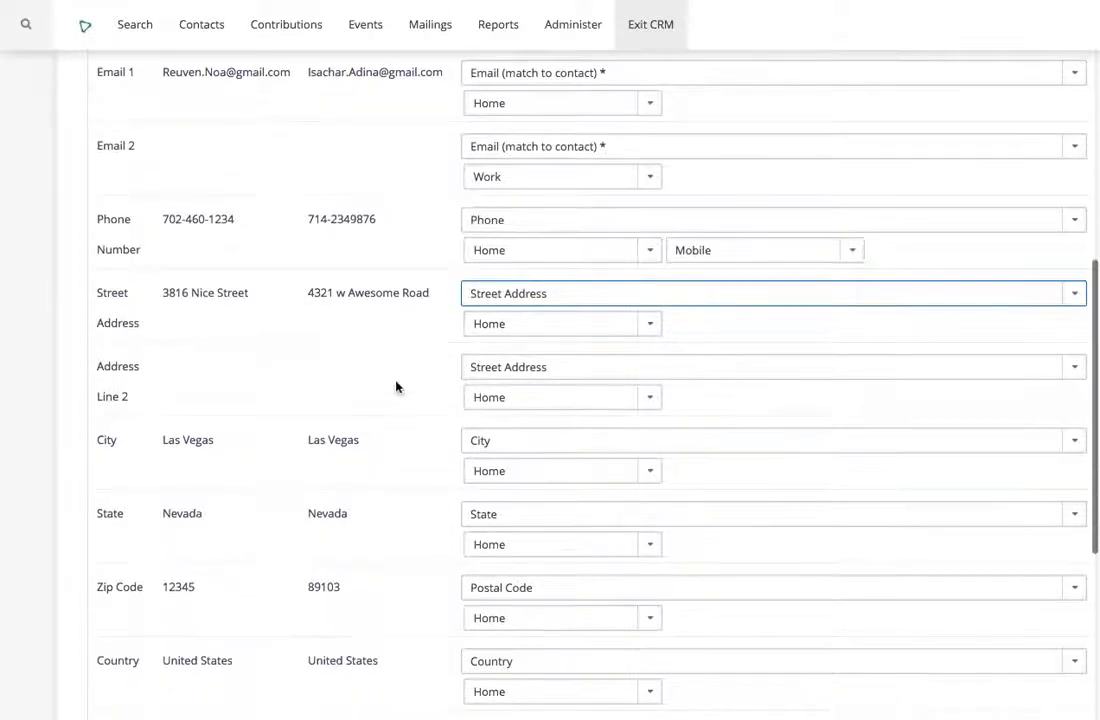
{"action": "scroll", "coordinate": [435, 354], "scroll_direction": "down", "scroll_amount": 1}
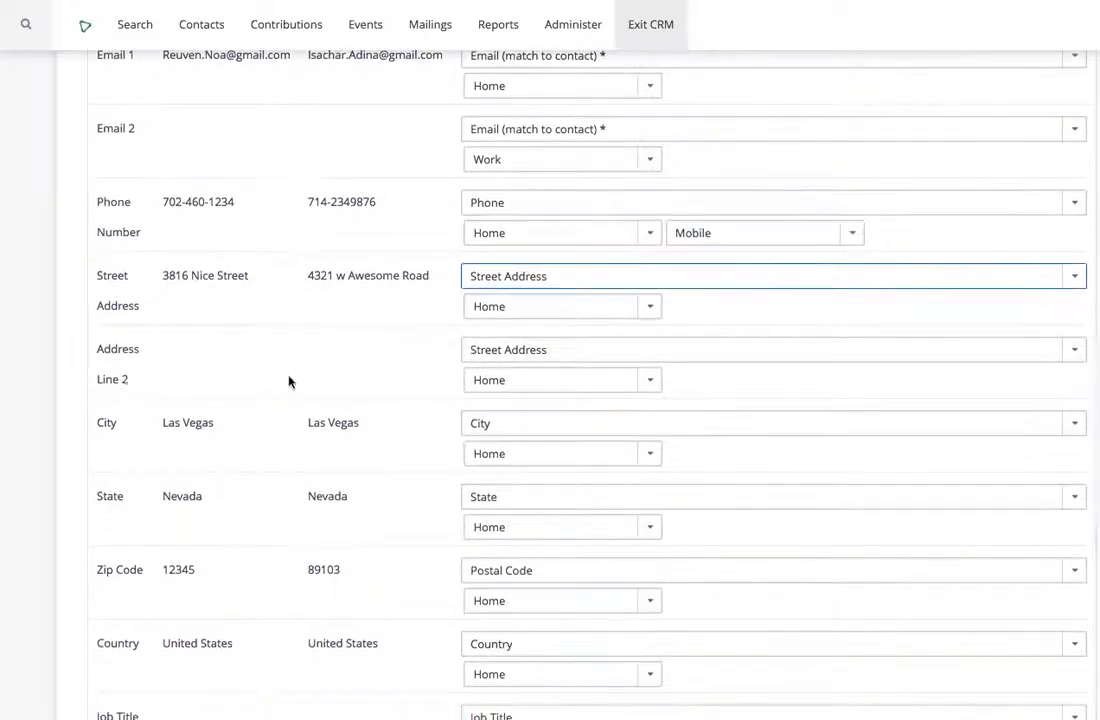
{"action": "left_click", "coordinate": [513, 349]}
{"action": "left_click", "coordinate": [513, 361]}
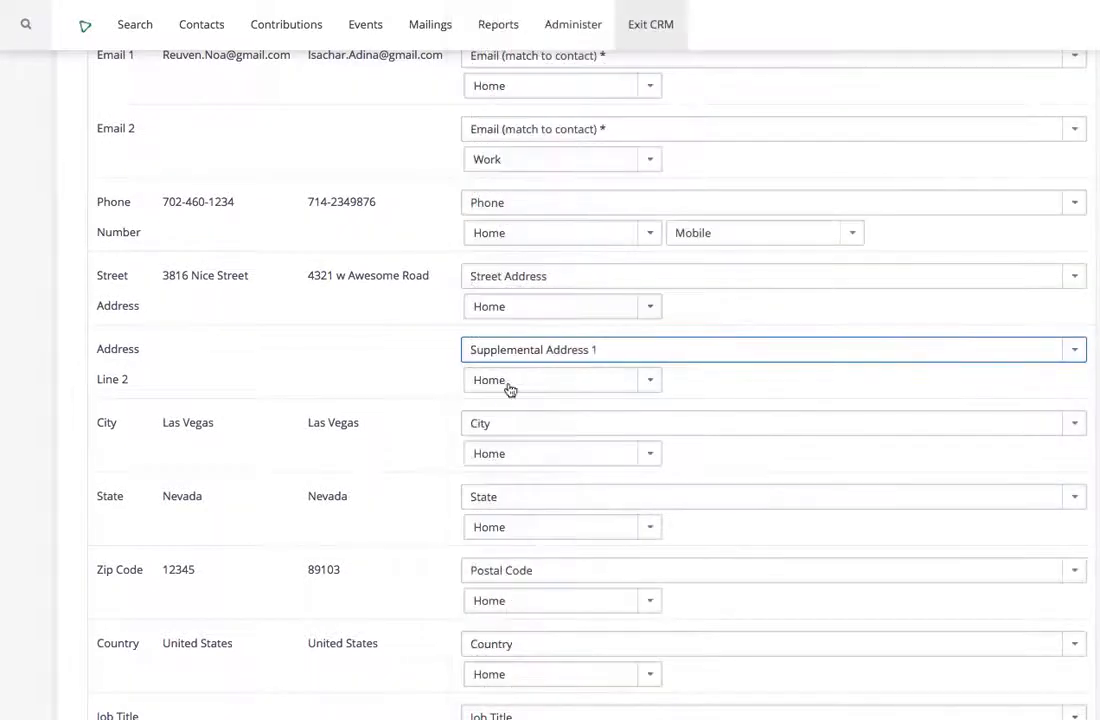
{"action": "left_click", "coordinate": [395, 372]}
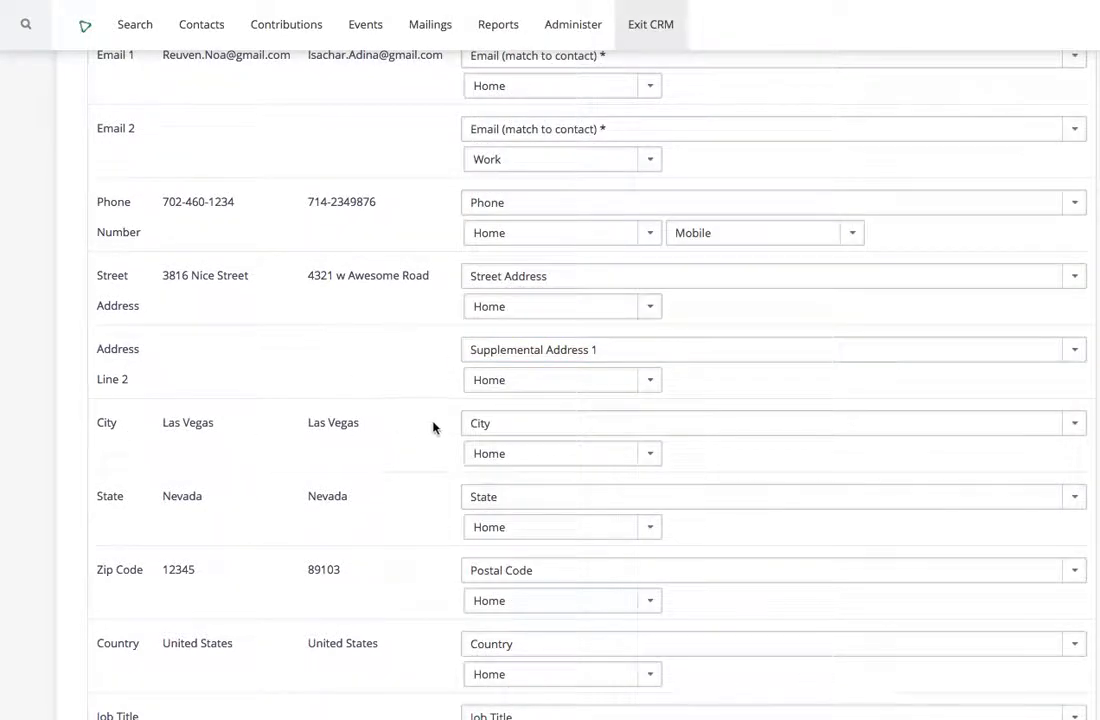
Step: Check the matched fields and location types for the address, city, state, zip code, country, job title and notes columns
{"action": "scroll", "coordinate": [462, 518], "scroll_direction": "down", "scroll_amount": 1}
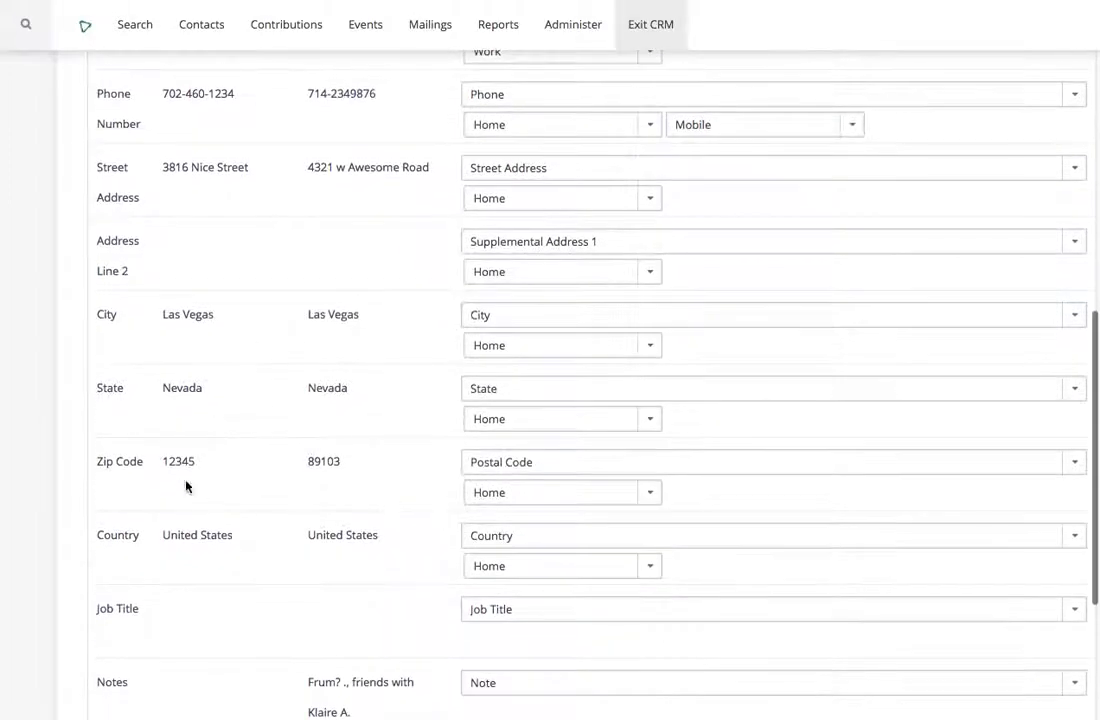
{"action": "scroll", "coordinate": [500, 195], "scroll_direction": "down", "scroll_amount": 1}
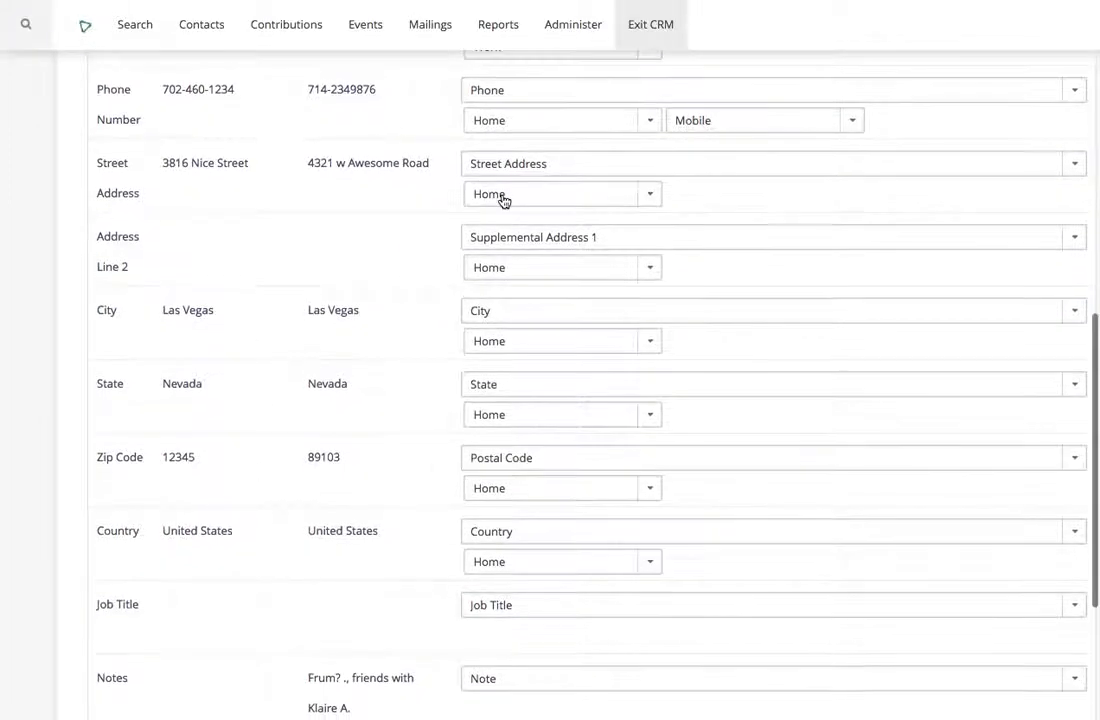
{"action": "scroll", "coordinate": [480, 202], "scroll_direction": "down", "scroll_amount": 1}
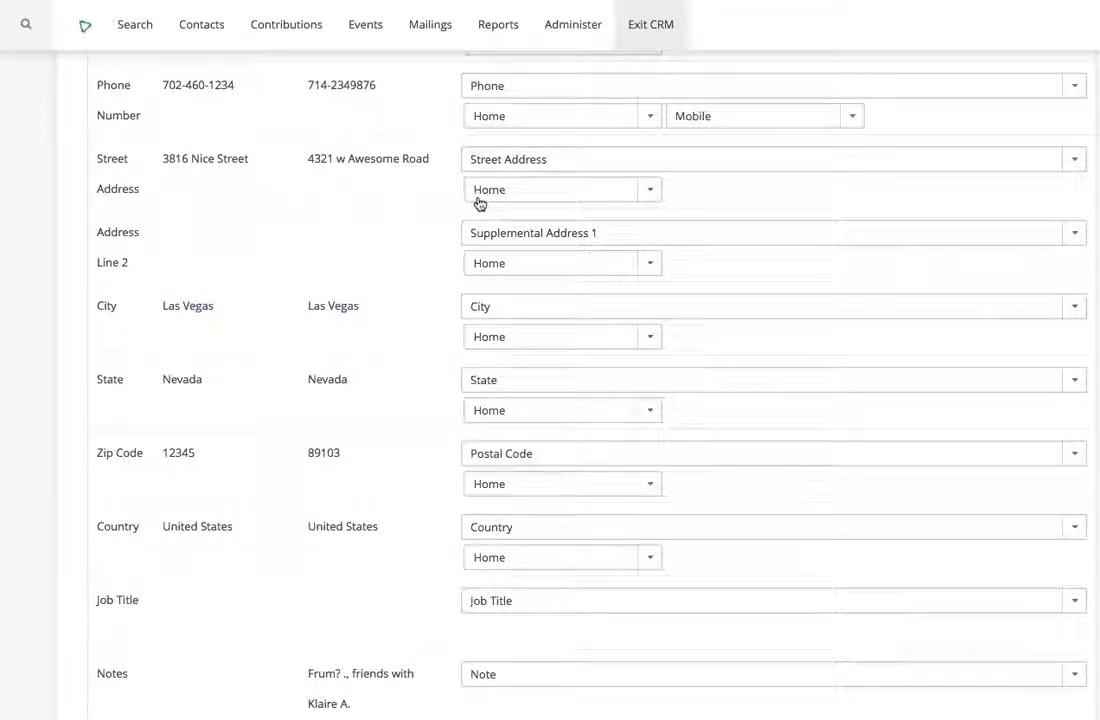
{"action": "left_click", "coordinate": [480, 203]}
{"action": "left_click", "coordinate": [358, 280]}
{"action": "scroll", "coordinate": [383, 366], "scroll_direction": "down", "scroll_amount": 1}
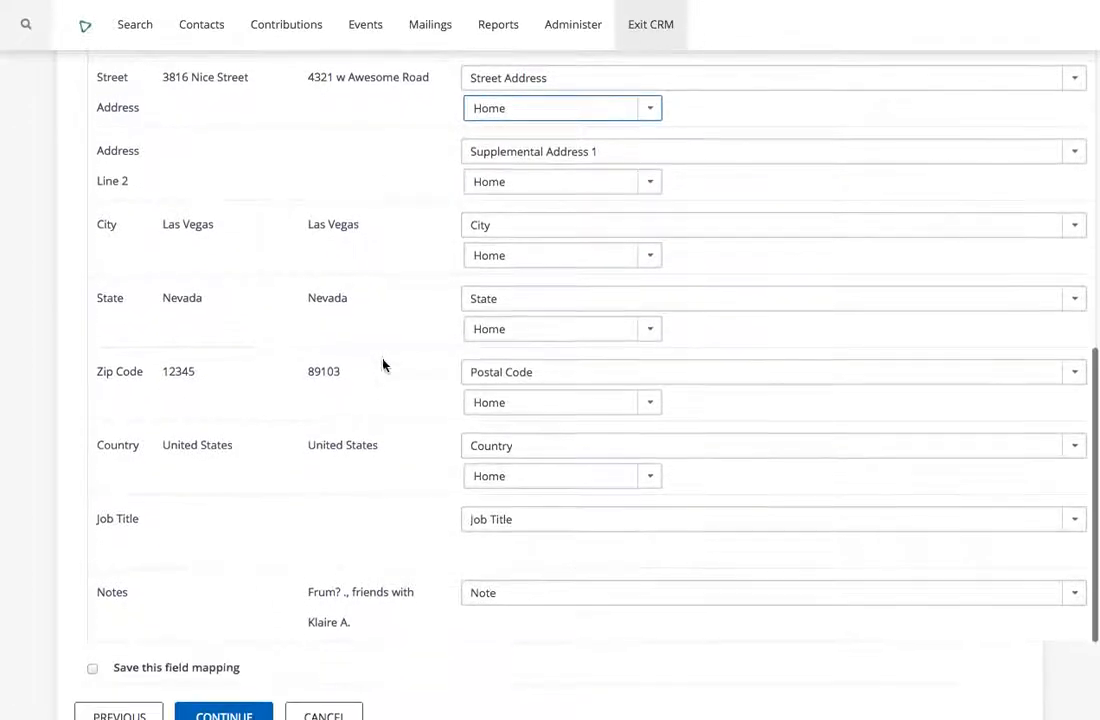
{"action": "scroll", "coordinate": [177, 405], "scroll_direction": "down", "scroll_amount": 1}
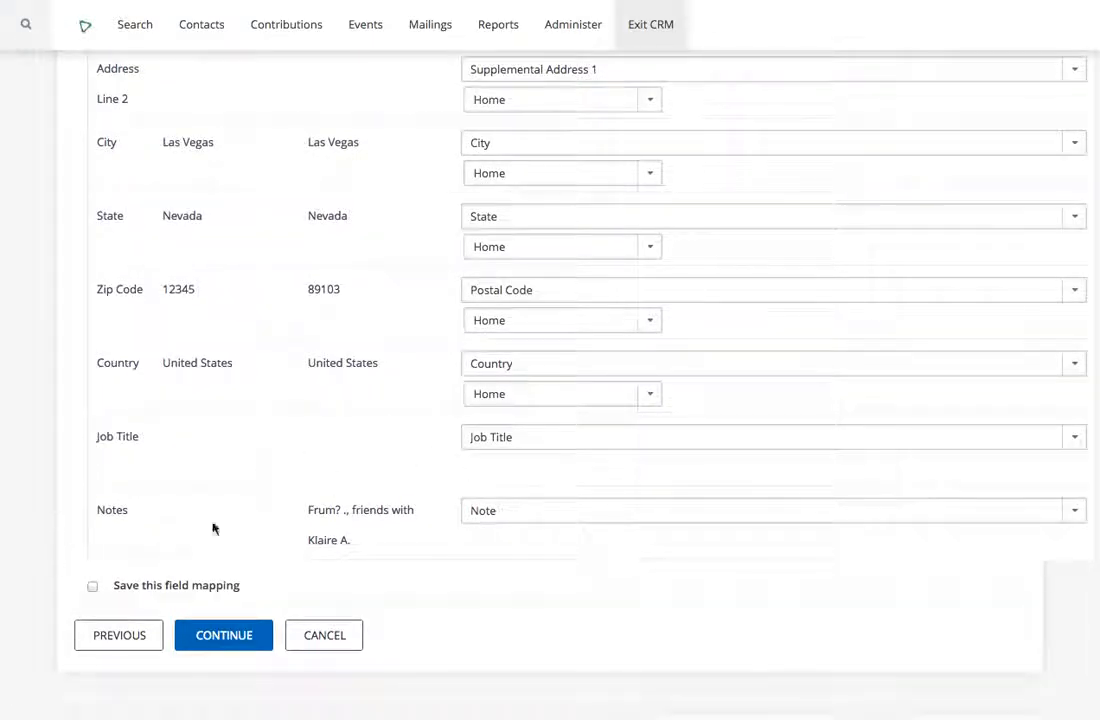
Step: Save the field mapping under the name "Import 1" and continue to the import preview
{"action": "left_click", "coordinate": [200, 597]}
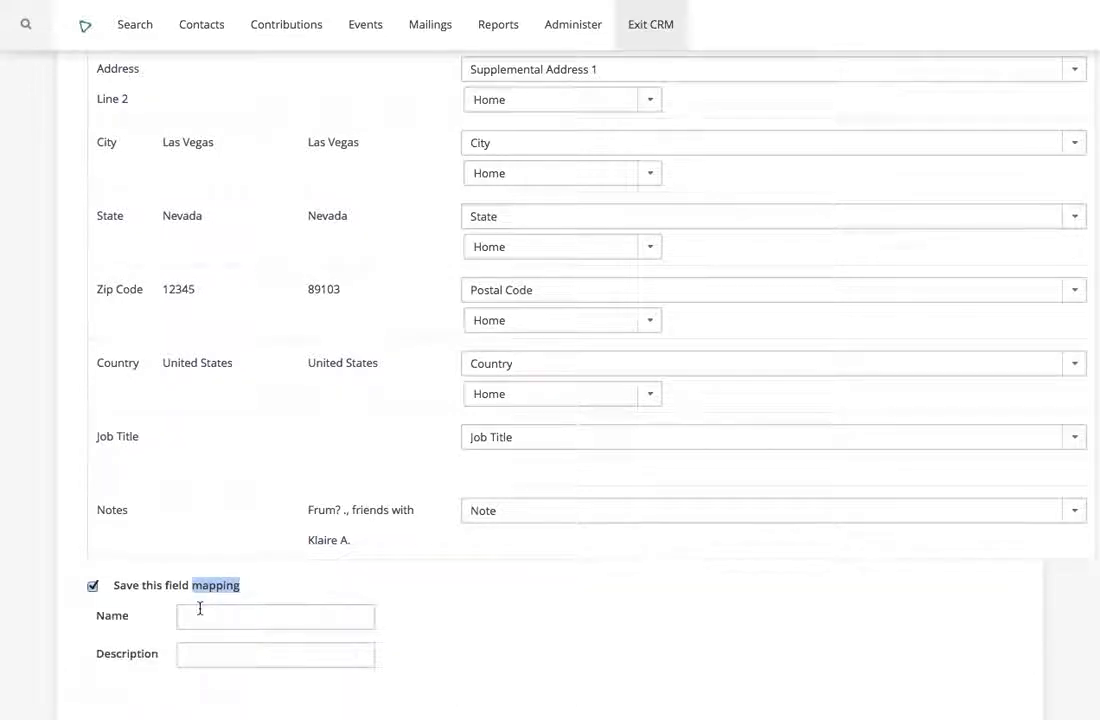
{"action": "left_click", "coordinate": [200, 609]}
{"action": "type", "text": "Import"}
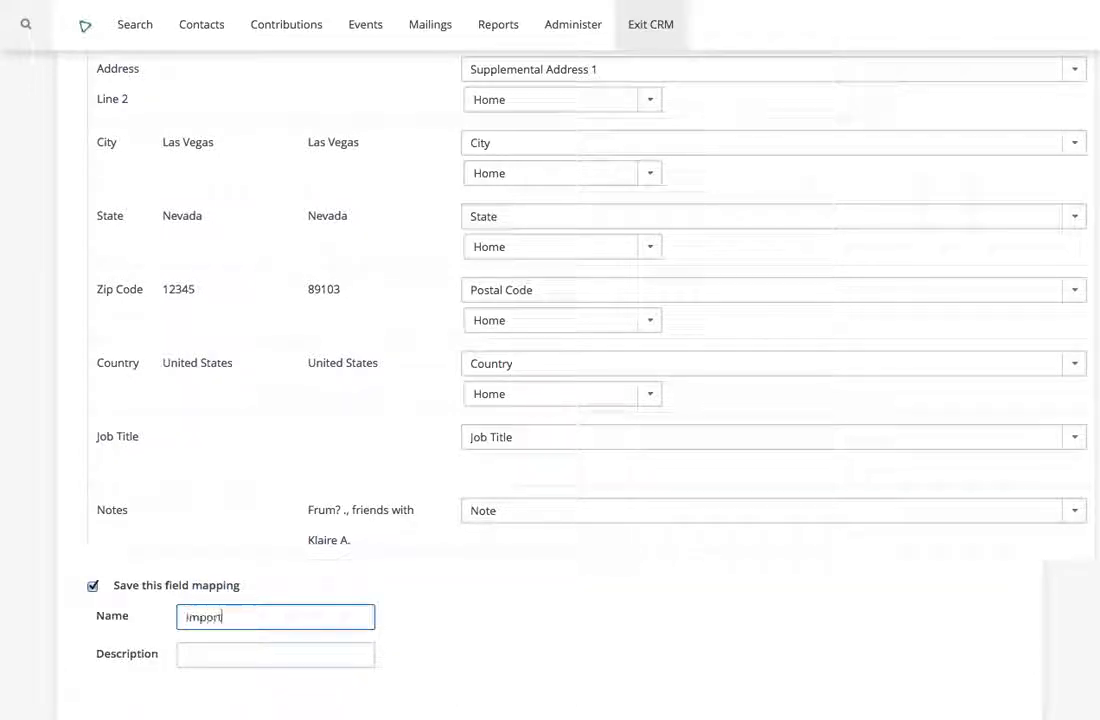
{"action": "type", "text": " 1"}
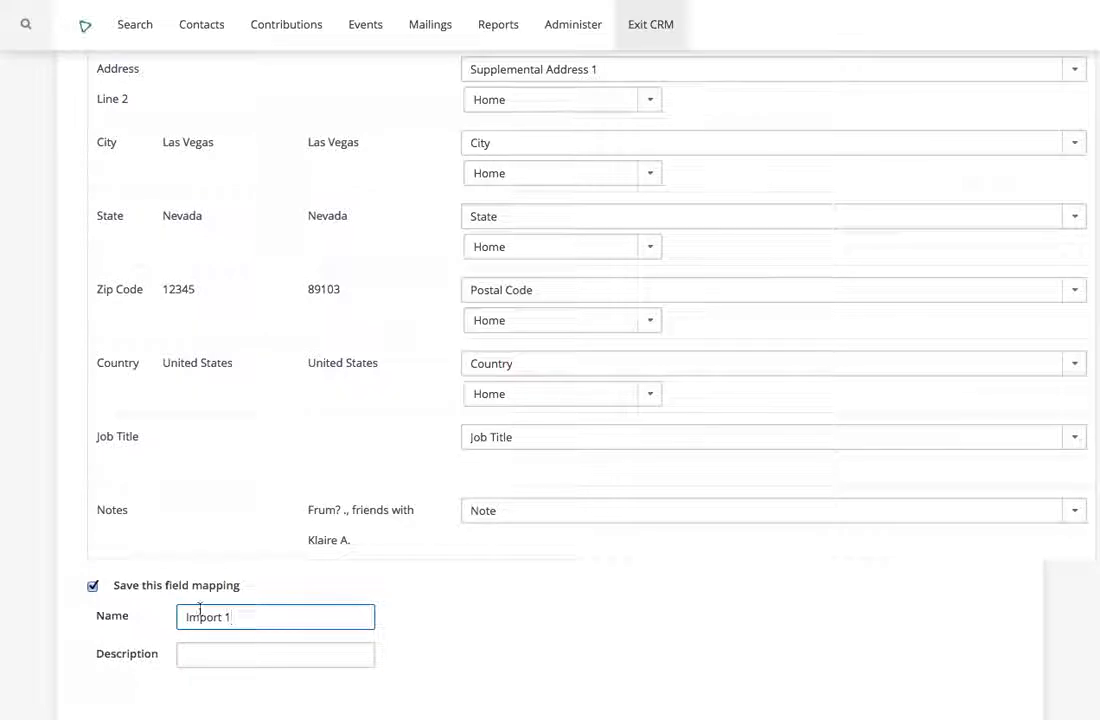
{"action": "left_click", "coordinate": [334, 580]}
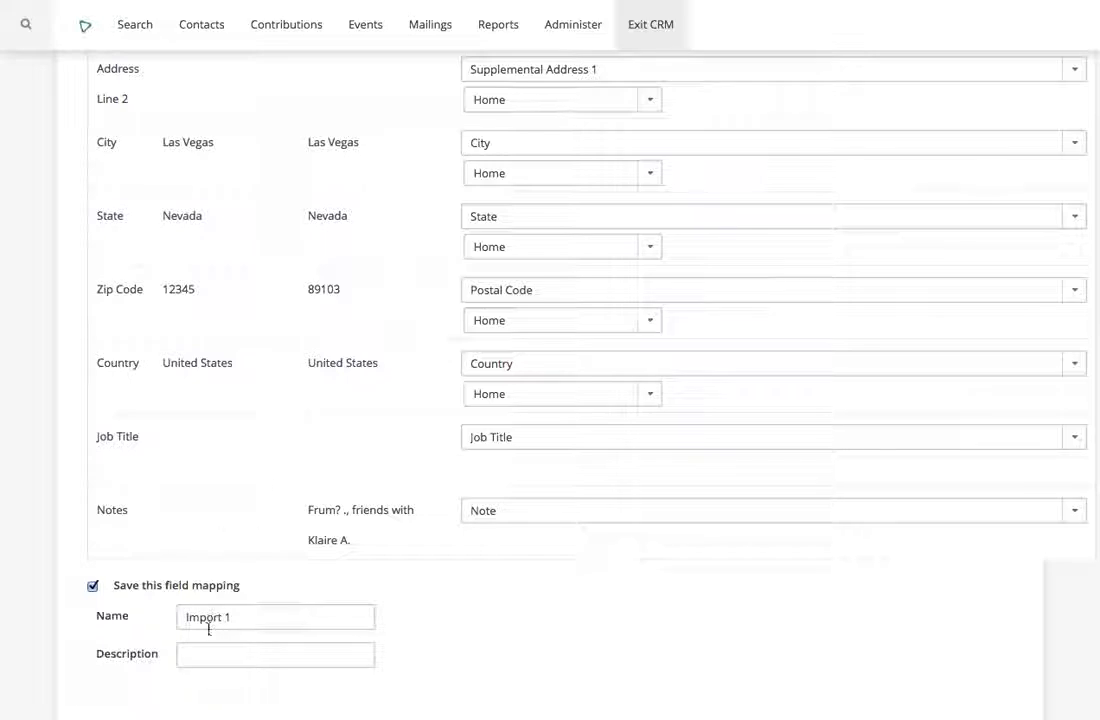
{"action": "scroll", "coordinate": [381, 346], "scroll_direction": "up", "scroll_amount": 5}
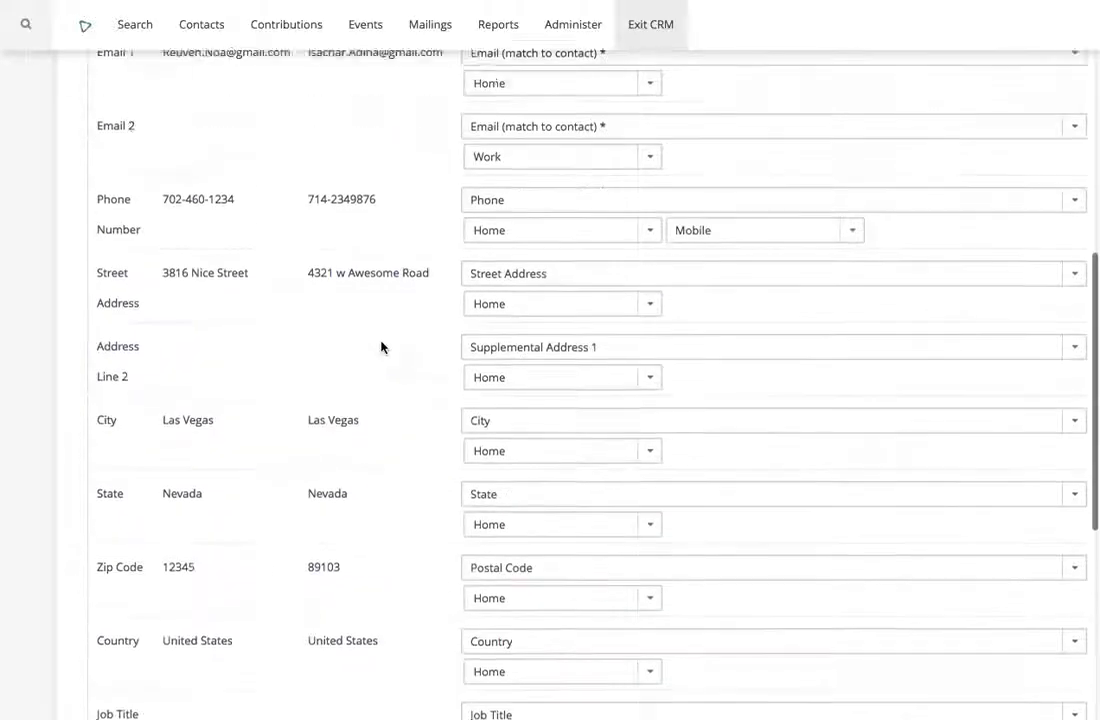
{"action": "scroll", "coordinate": [280, 280], "scroll_direction": "down", "scroll_amount": 7}
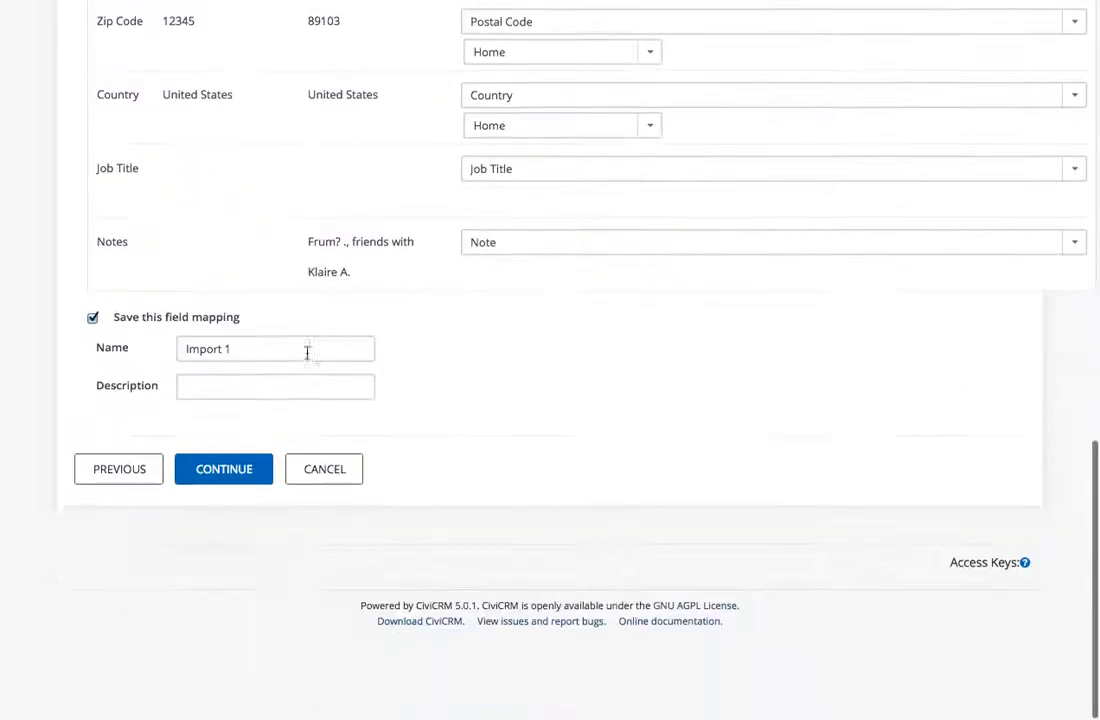
{"action": "left_click", "coordinate": [204, 546]}
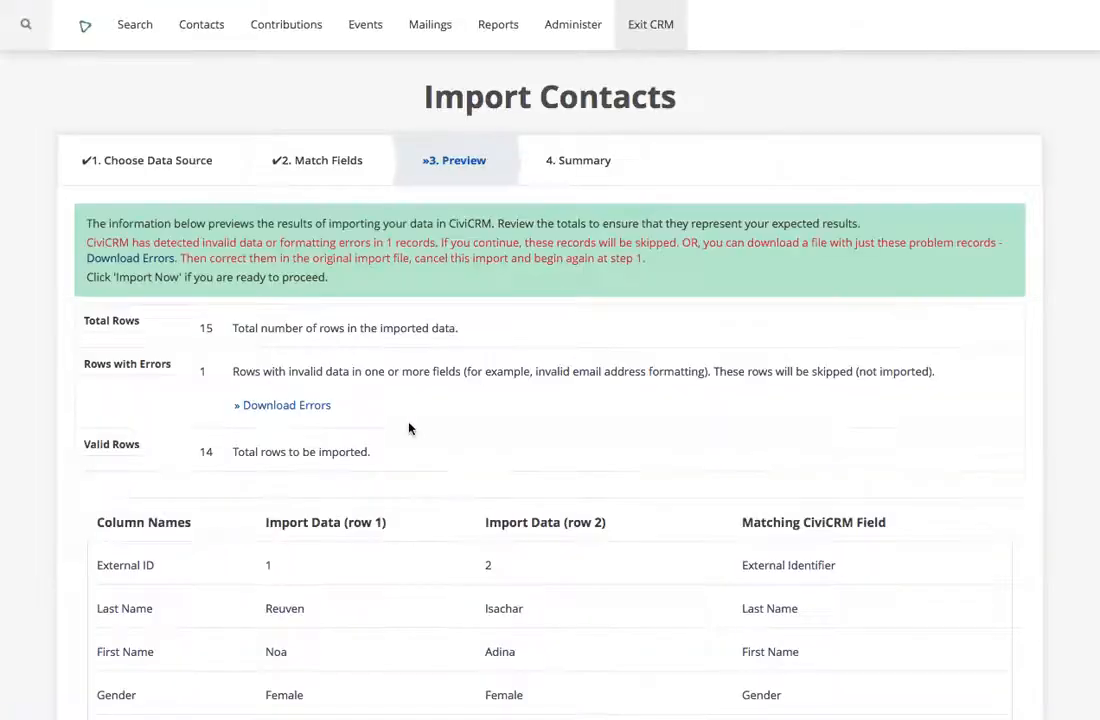
Step: Review the import preview and create a new tag named "Import 1" for the imported records
{"action": "scroll", "coordinate": [408, 430], "scroll_direction": "down", "scroll_amount": 3}
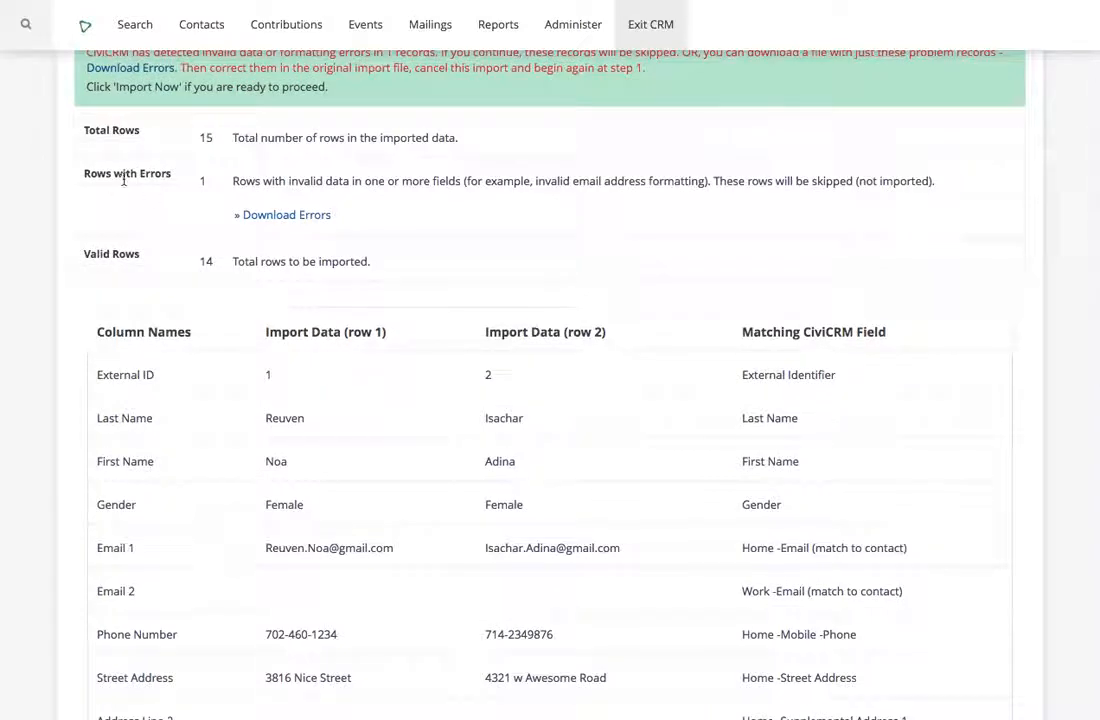
{"action": "scroll", "coordinate": [435, 209], "scroll_direction": "down", "scroll_amount": 5}
{"action": "scroll", "coordinate": [405, 218], "scroll_direction": "up", "scroll_amount": 4}
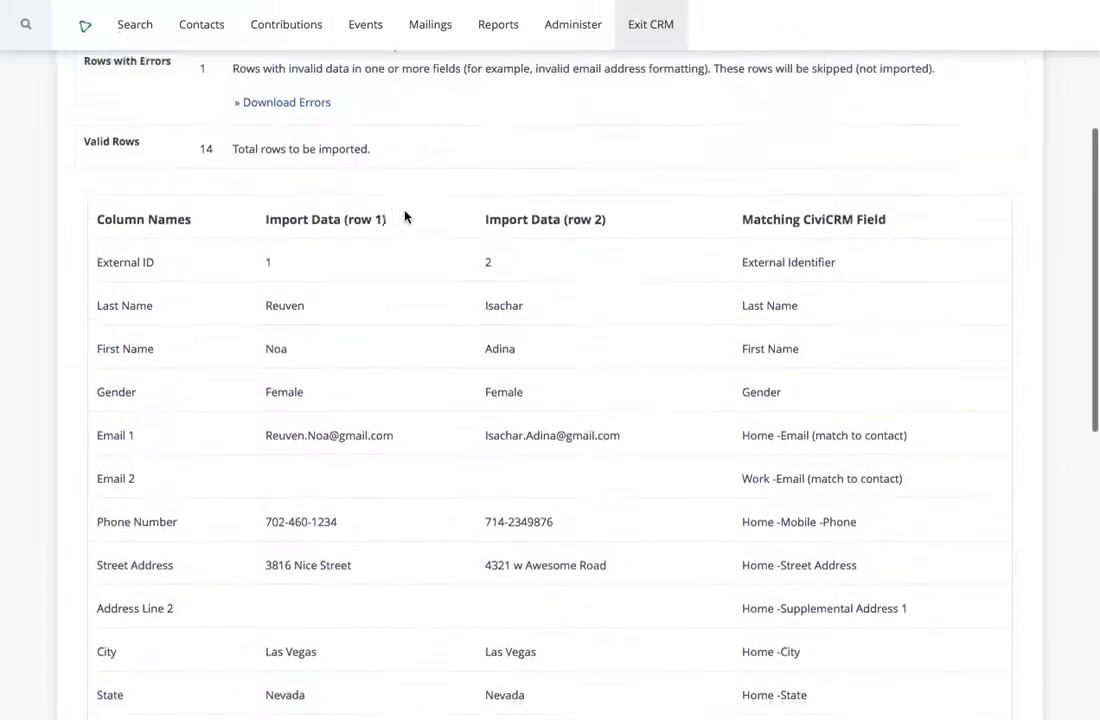
{"action": "scroll", "coordinate": [538, 206], "scroll_direction": "down", "scroll_amount": 10}
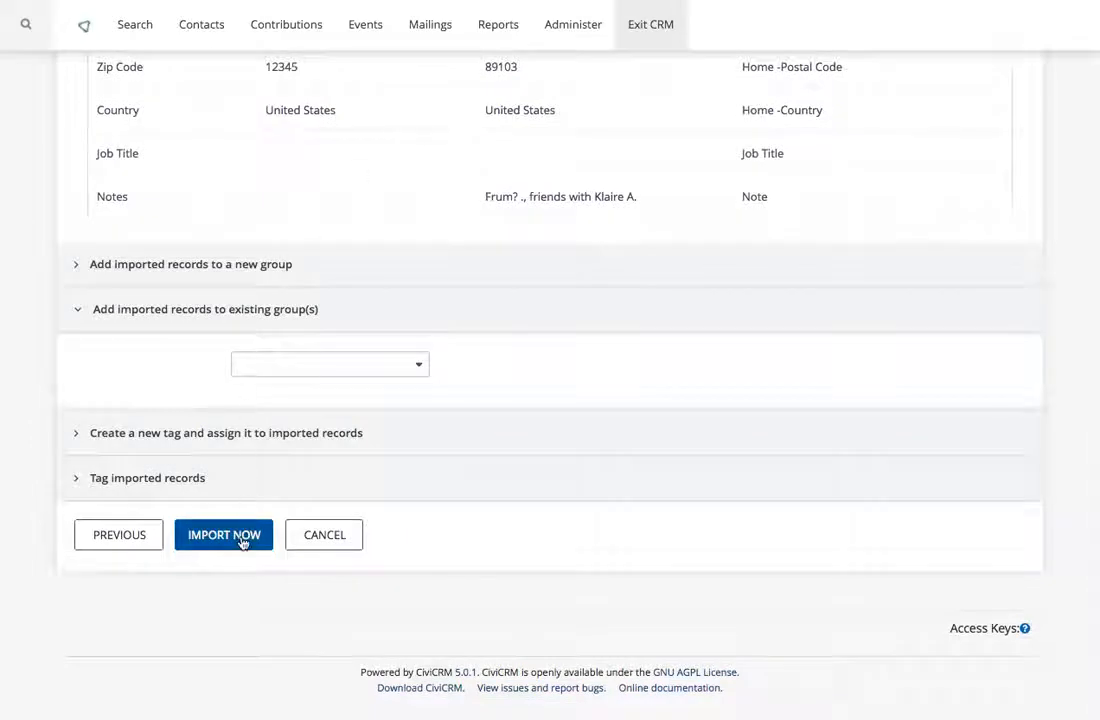
{"action": "left_click", "coordinate": [143, 437]}
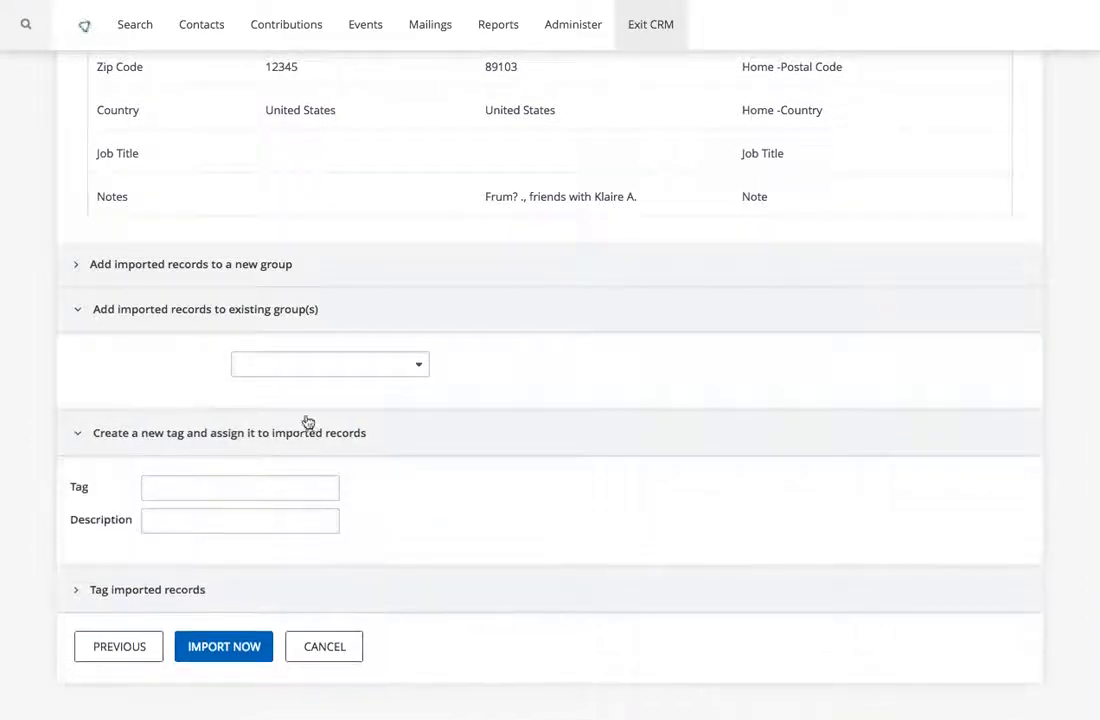
{"action": "left_click", "coordinate": [281, 487]}
{"action": "type", "text": "Im"}
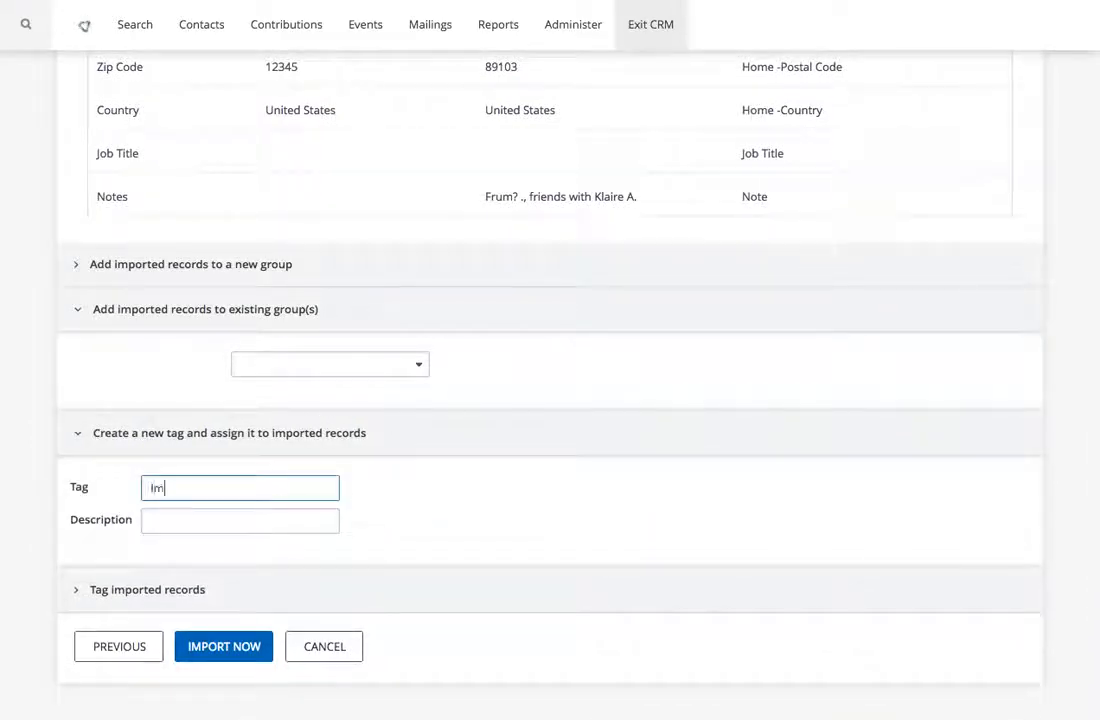
{"action": "type", "text": "port 1"}
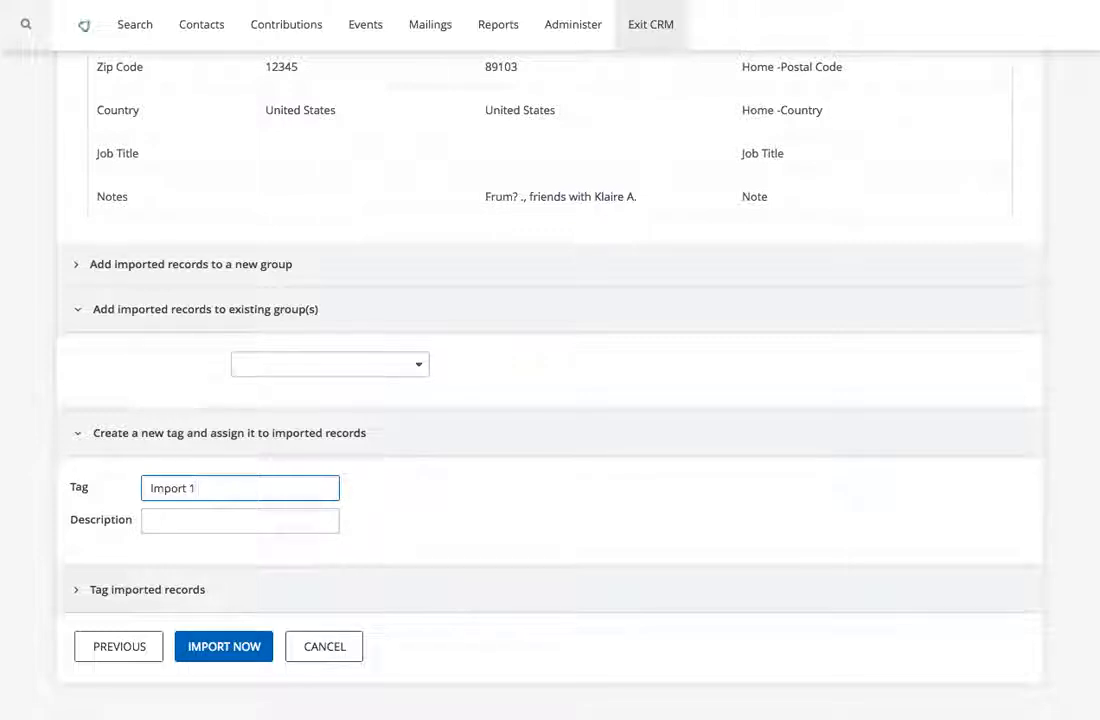
Step: Assign the imported records to the existing Newsletter group
{"action": "left_click", "coordinate": [211, 268]}
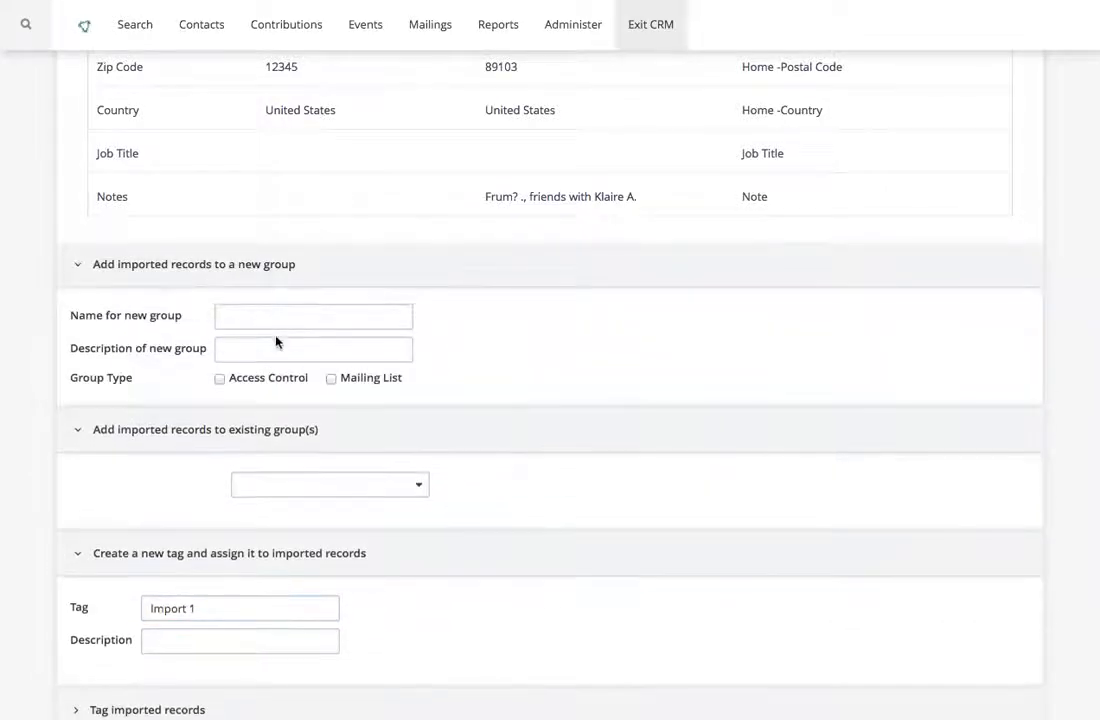
{"action": "left_click", "coordinate": [228, 428]}
{"action": "left_click", "coordinate": [255, 443]}
{"action": "left_click", "coordinate": [350, 485]}
{"action": "left_click", "coordinate": [319, 550]}
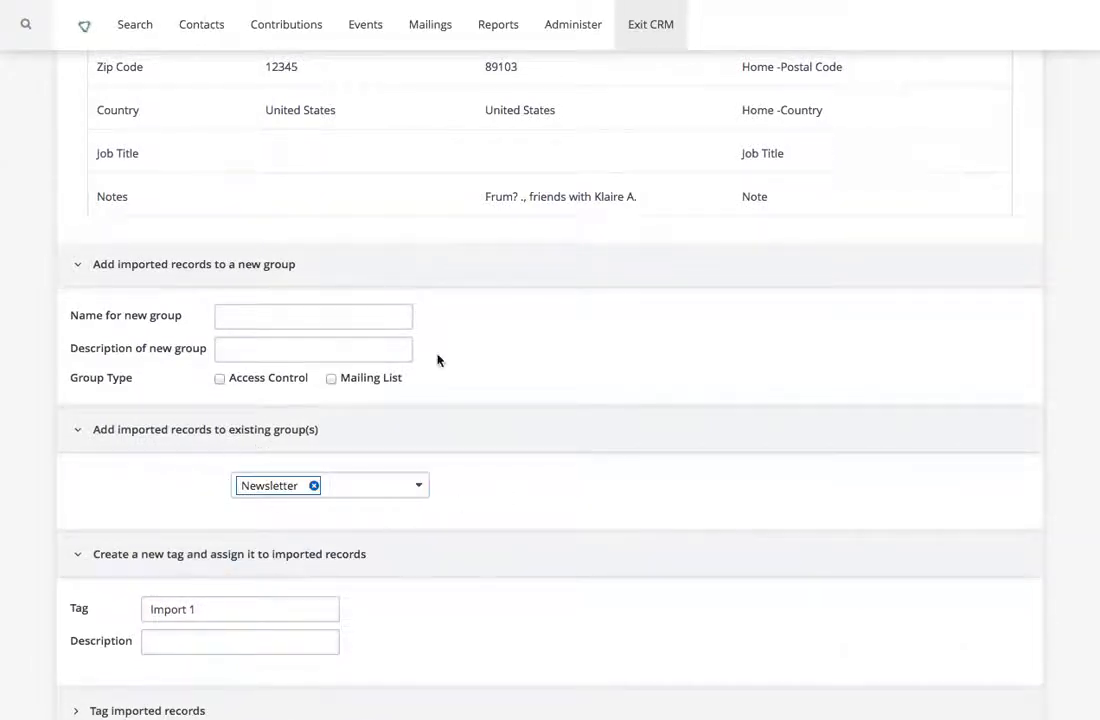
Step: Run the contact import and confirm it
{"action": "scroll", "coordinate": [578, 543], "scroll_direction": "down", "scroll_amount": 3}
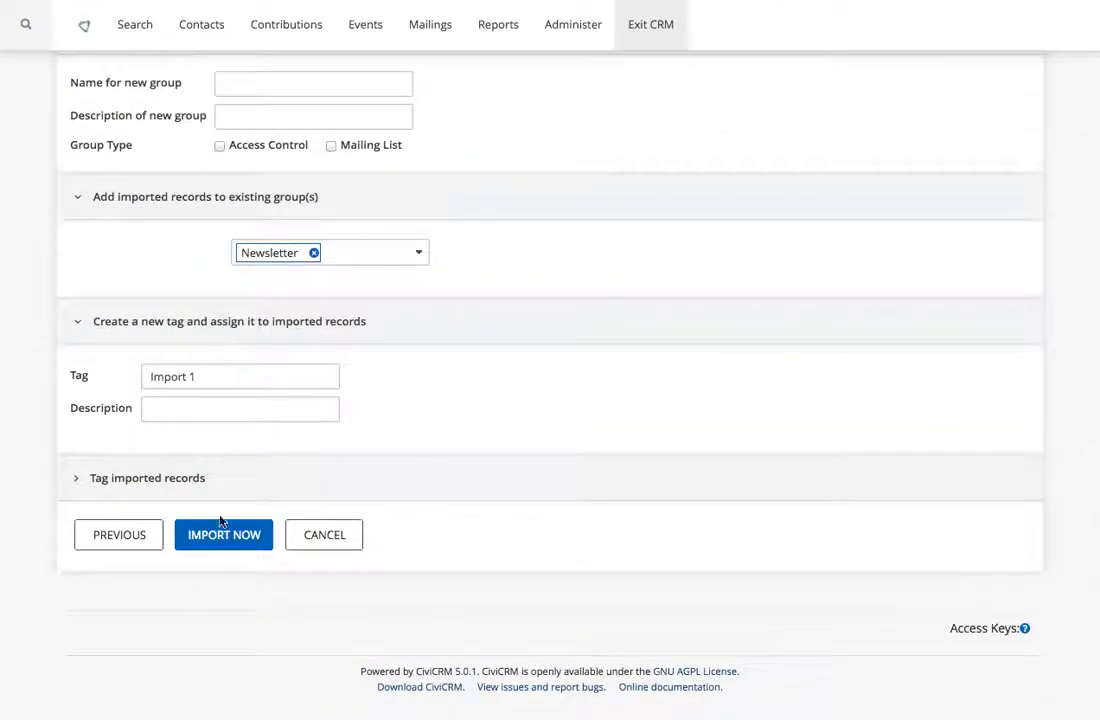
{"action": "left_click", "coordinate": [223, 534]}
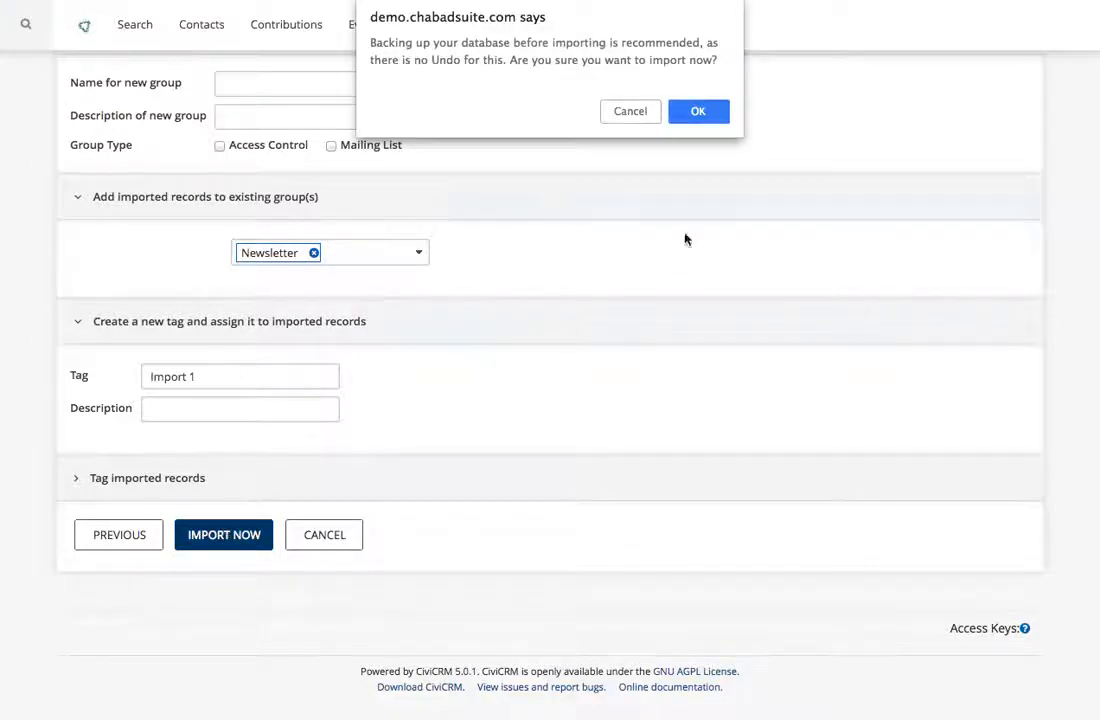
{"action": "left_click", "coordinate": [699, 111]}
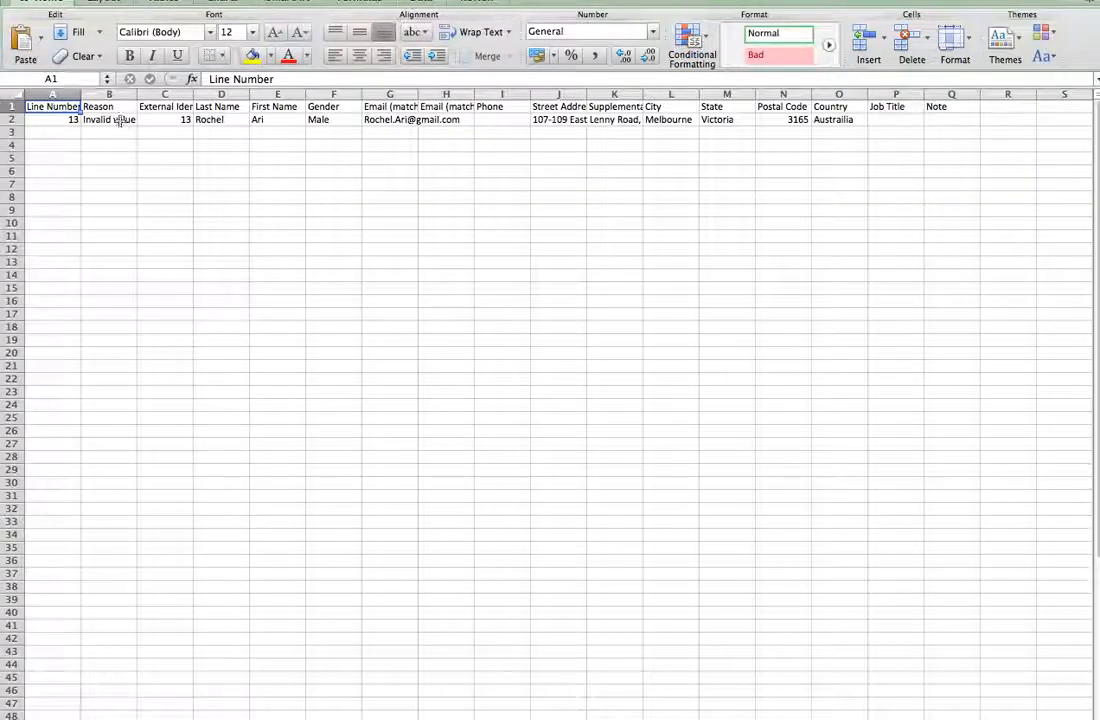
Step: Widen the Reason column in the import error spreadsheet, read the rejected row's line number and reason, and close the file
{"action": "left_click", "coordinate": [50, 119]}
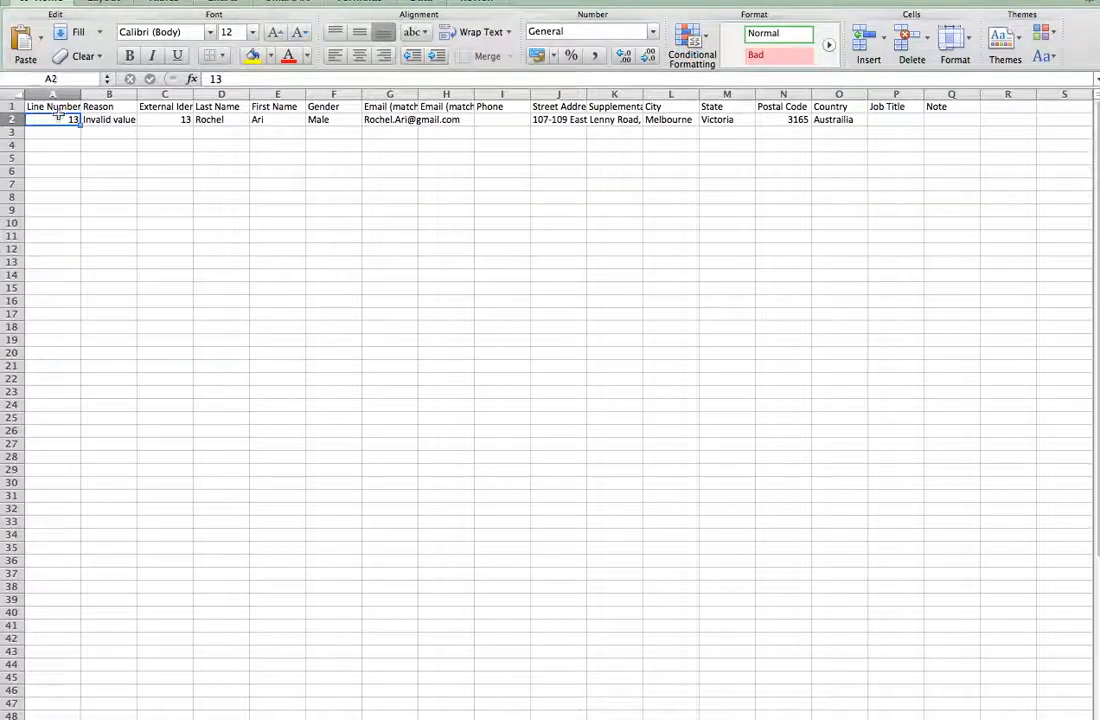
{"action": "double_click", "coordinate": [137, 94]}
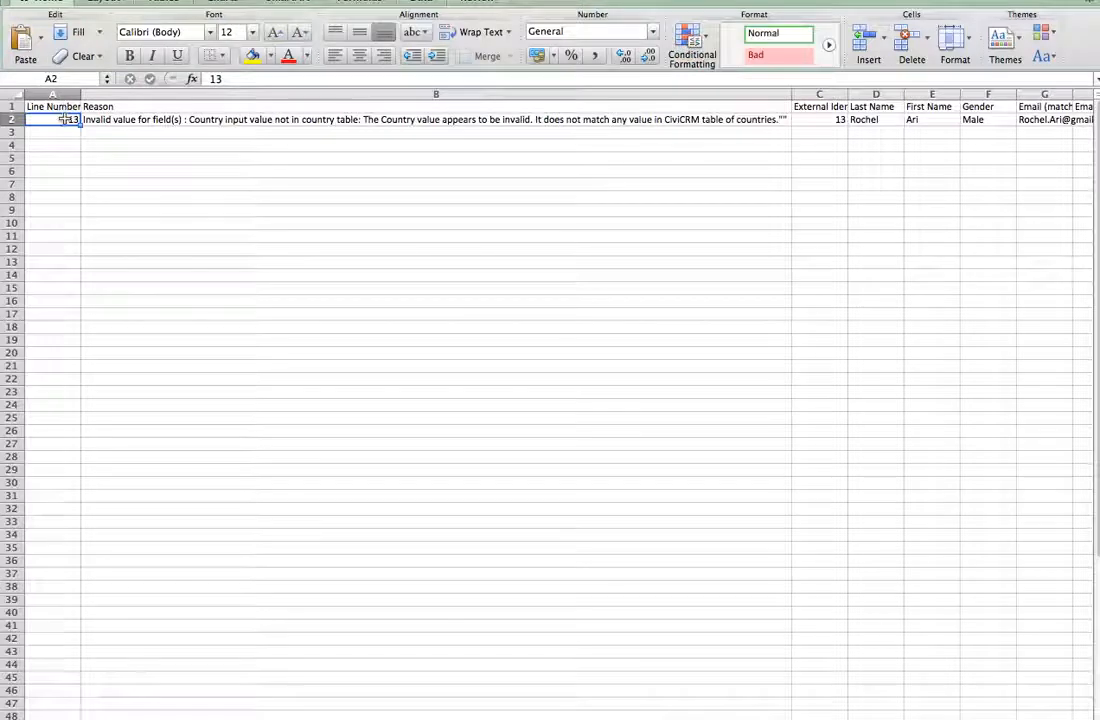
{"action": "left_click", "coordinate": [140, 119]}
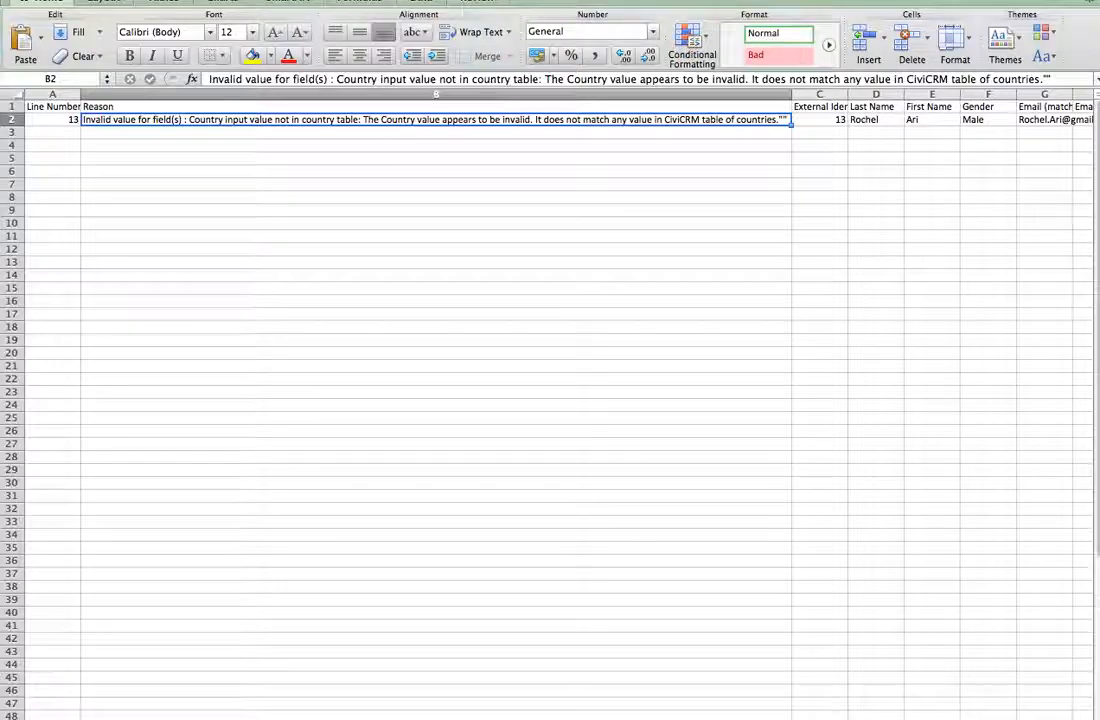
{"action": "key", "text": "super+w"}
{"action": "left_click", "coordinate": [459, 66]}
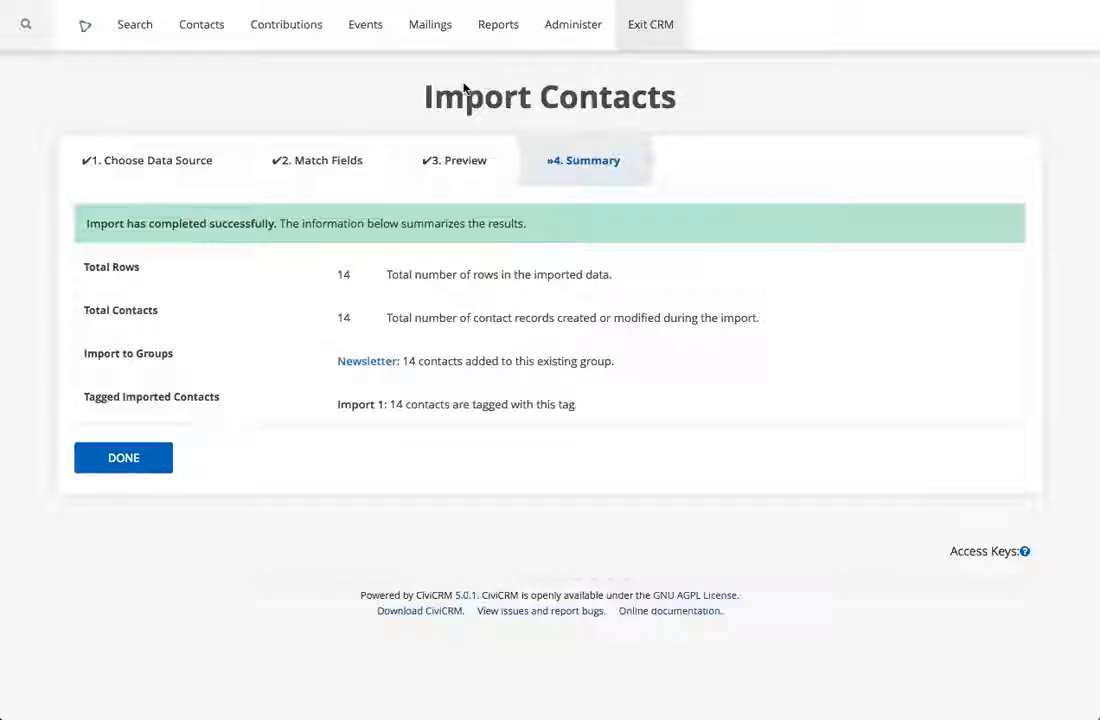
Step: Open the localization settings for languages, currency and locations in CiviCRM
{"action": "left_click", "coordinate": [589, 29]}
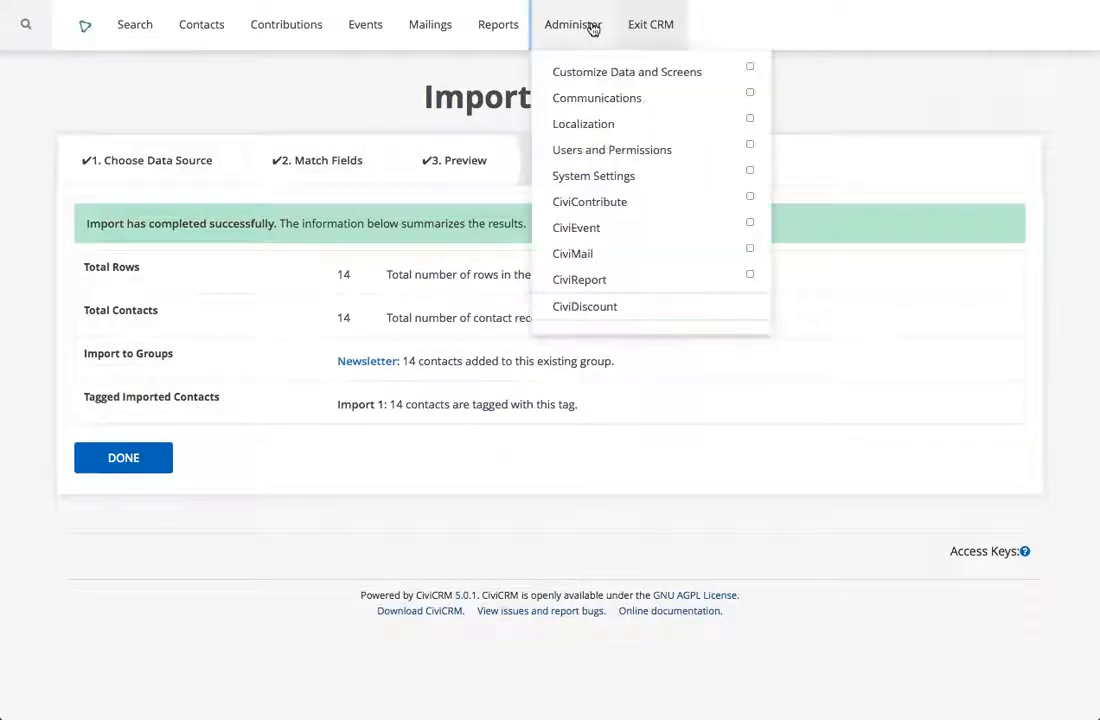
{"action": "mouse_move", "coordinate": [597, 128]}
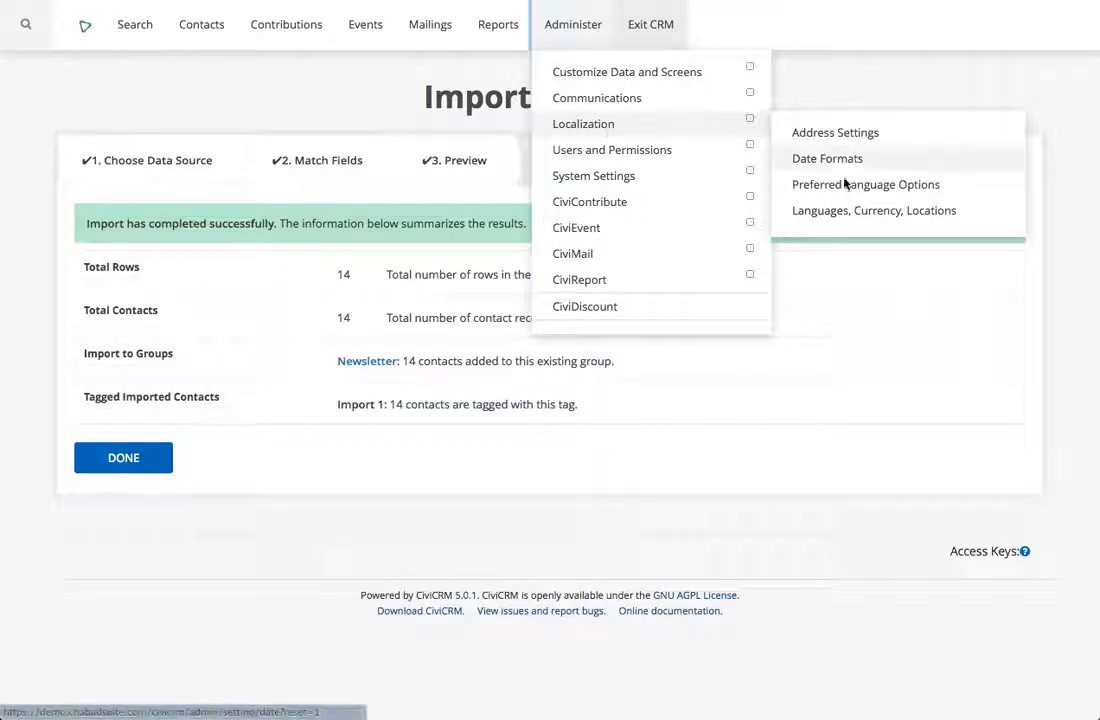
{"action": "left_click", "coordinate": [843, 222]}
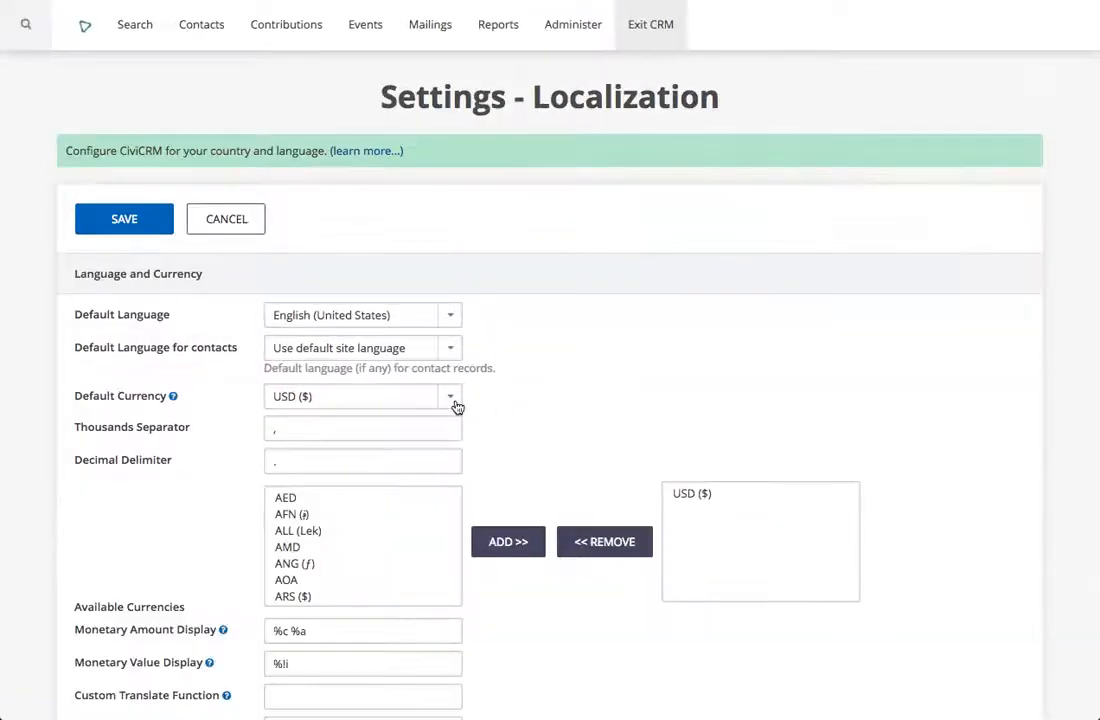
Step: Add Australia to the selected Available Countries for contact address fields
{"action": "scroll", "coordinate": [454, 400], "scroll_direction": "down", "scroll_amount": 7}
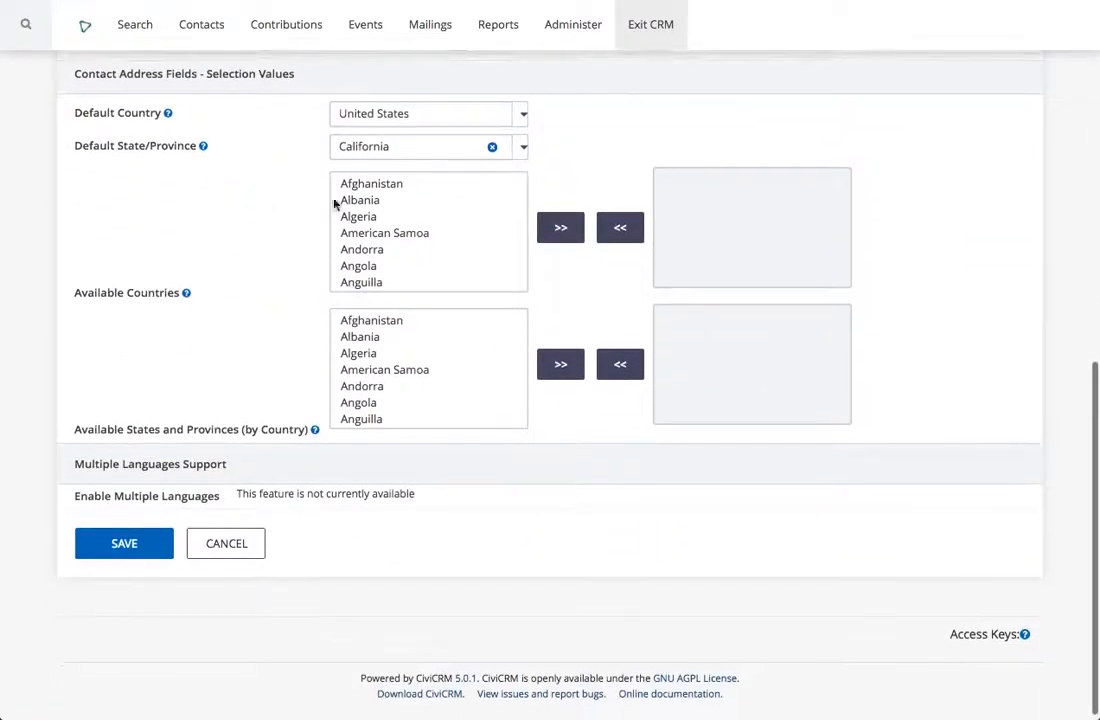
{"action": "left_click", "coordinate": [440, 235]}
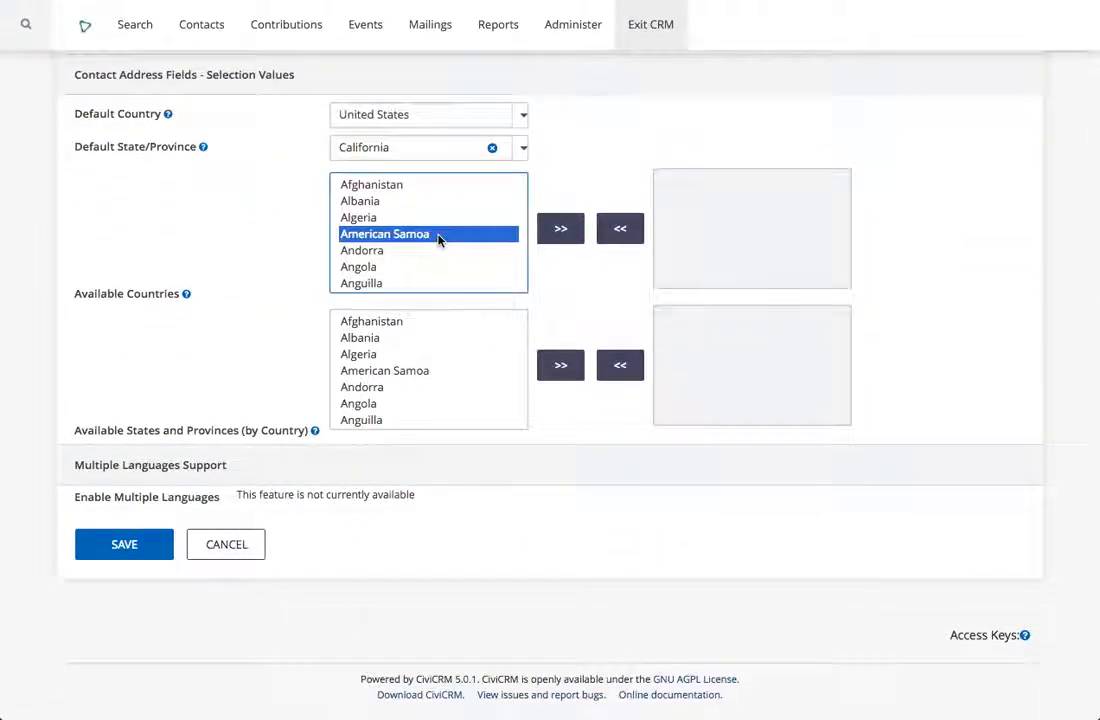
{"action": "type", "text": "au"}
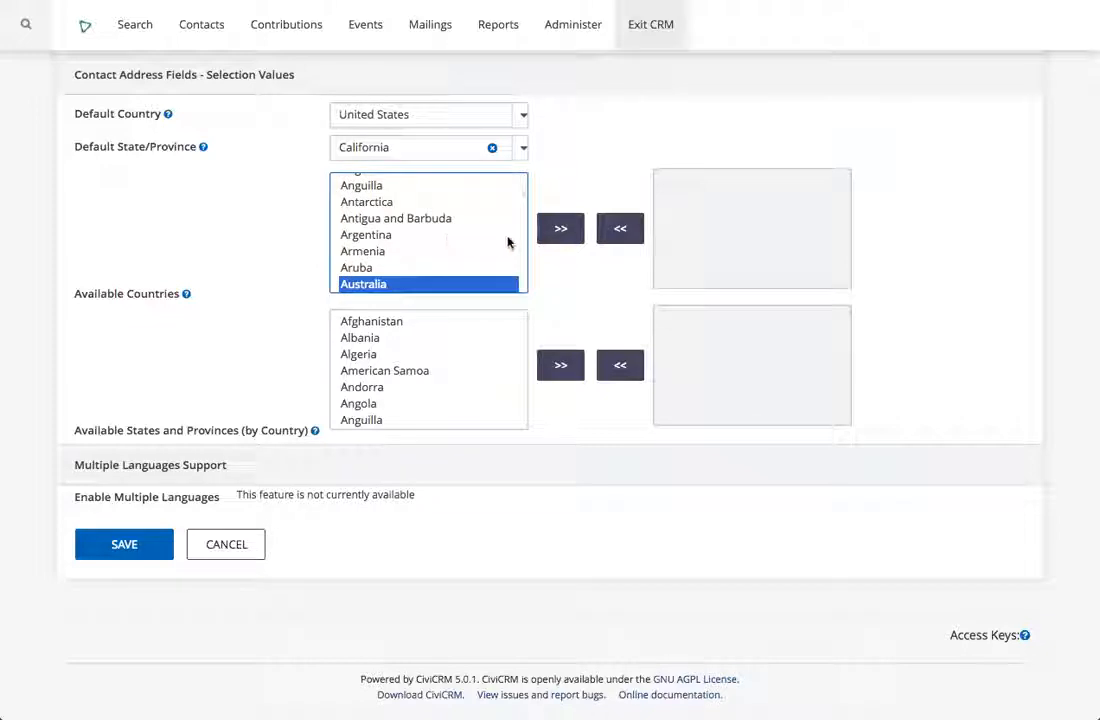
{"action": "left_click", "coordinate": [561, 236]}
Step: Add United Kingdom, Ukraine and United States to the selected Available Countries for contact address fields
{"action": "left_click", "coordinate": [414, 217]}
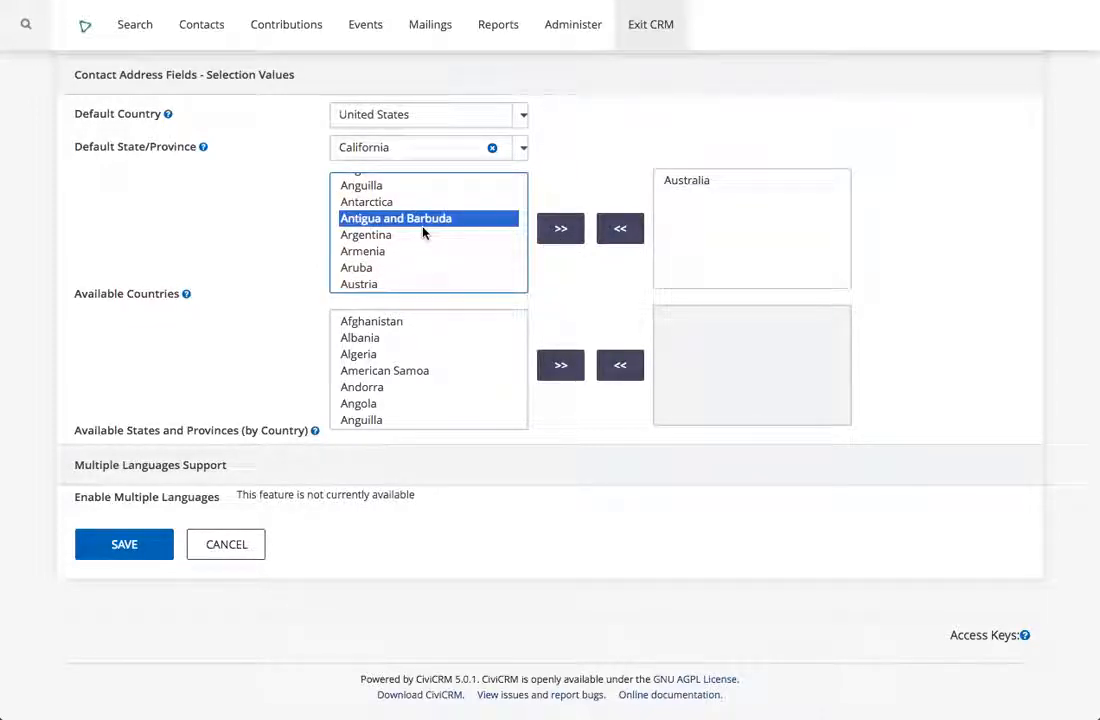
{"action": "type", "text": "un"}
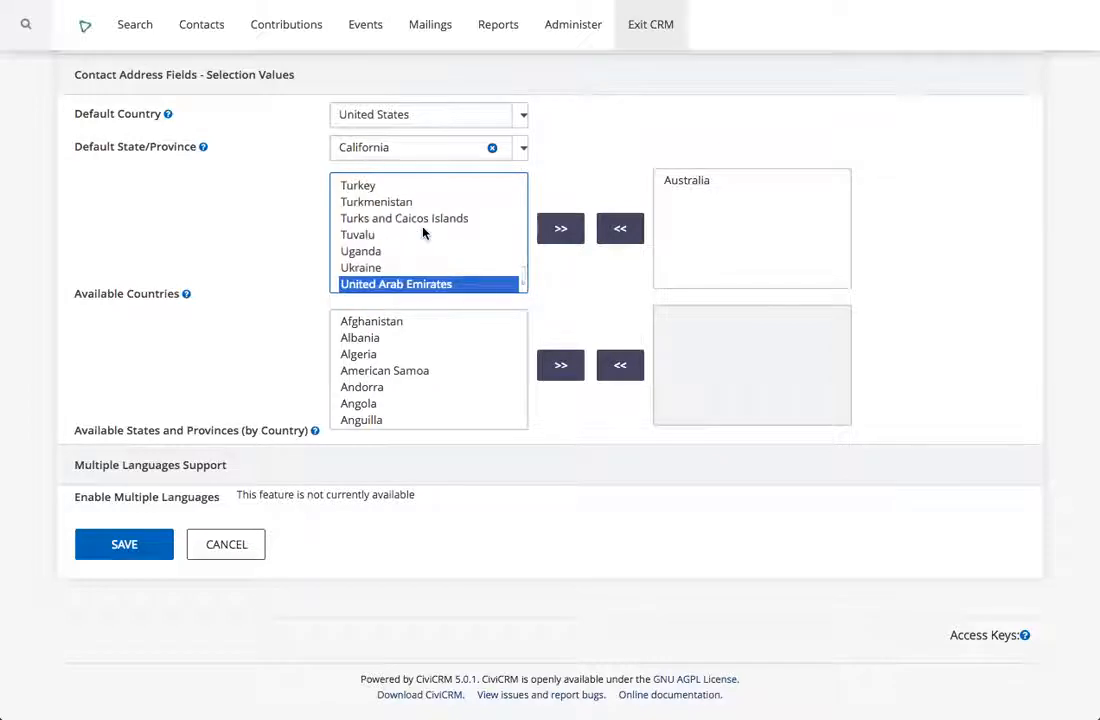
{"action": "key", "text": "Down"}
{"action": "left_click", "coordinate": [550, 231]}
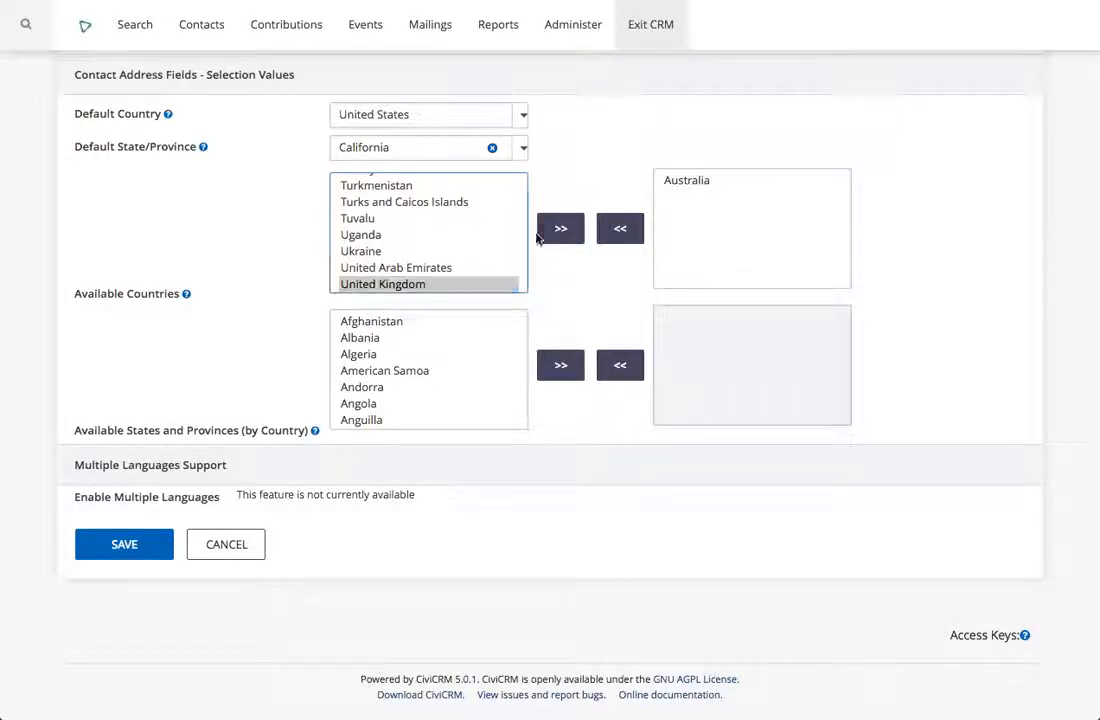
{"action": "left_click", "coordinate": [415, 251]}
{"action": "left_click", "coordinate": [561, 229]}
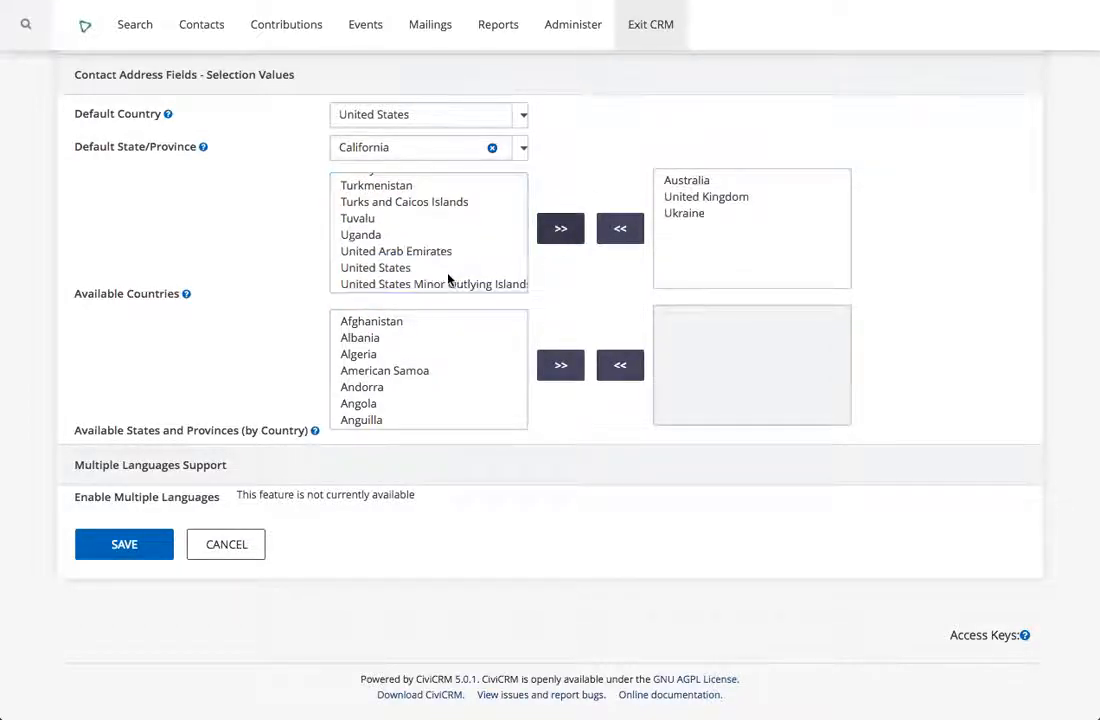
{"action": "left_click", "coordinate": [483, 265]}
{"action": "left_click", "coordinate": [561, 229]}
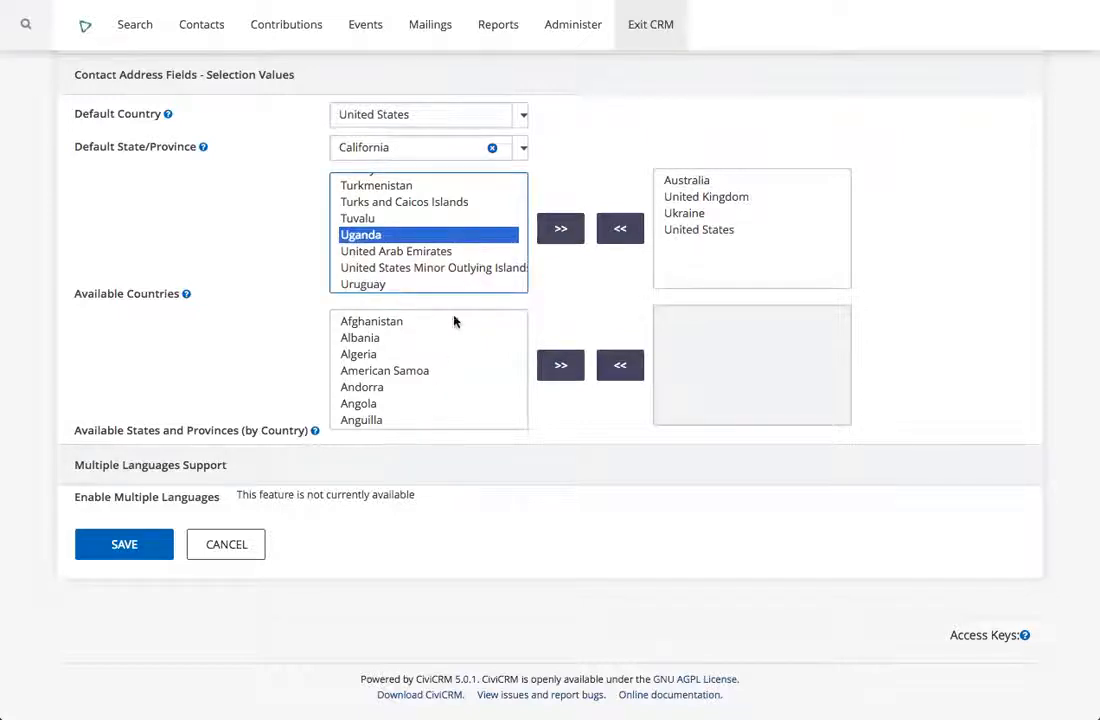
Step: Add all remaining countries to the selected Available Countries
{"action": "scroll", "coordinate": [475, 265], "scroll_direction": "up", "scroll_amount": 5}
{"action": "scroll", "coordinate": [475, 265], "scroll_direction": "up", "scroll_amount": 15}
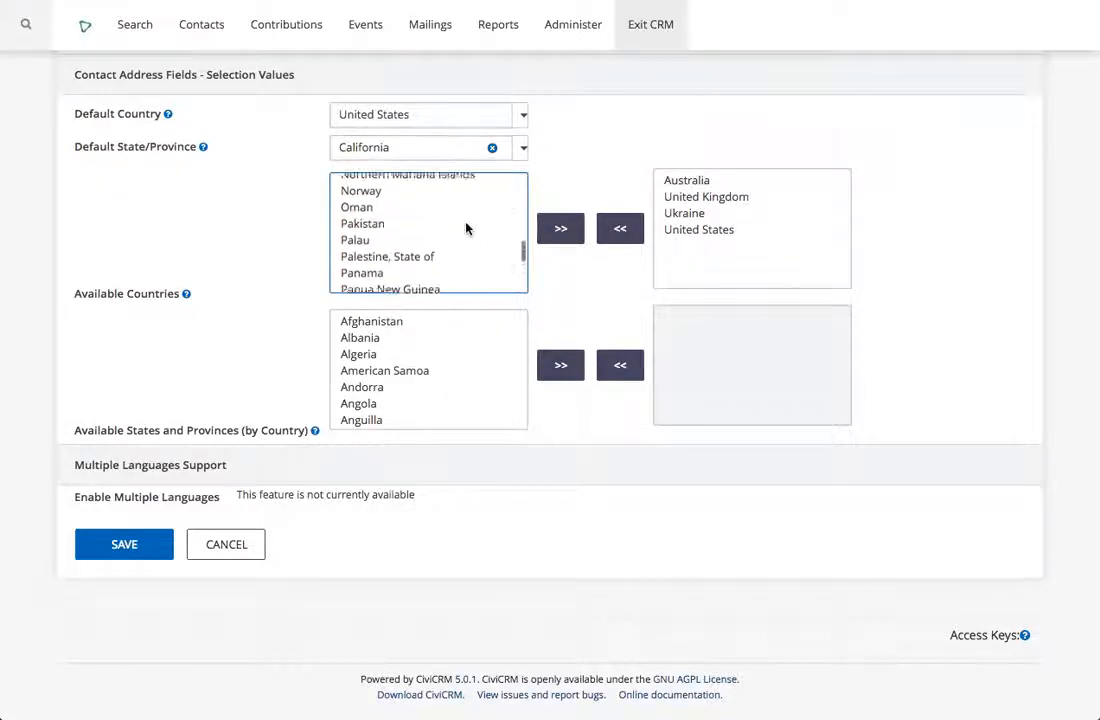
{"action": "left_click", "coordinate": [465, 199]}
{"action": "key", "text": "ctrl+a"}
{"action": "left_click", "coordinate": [561, 229]}
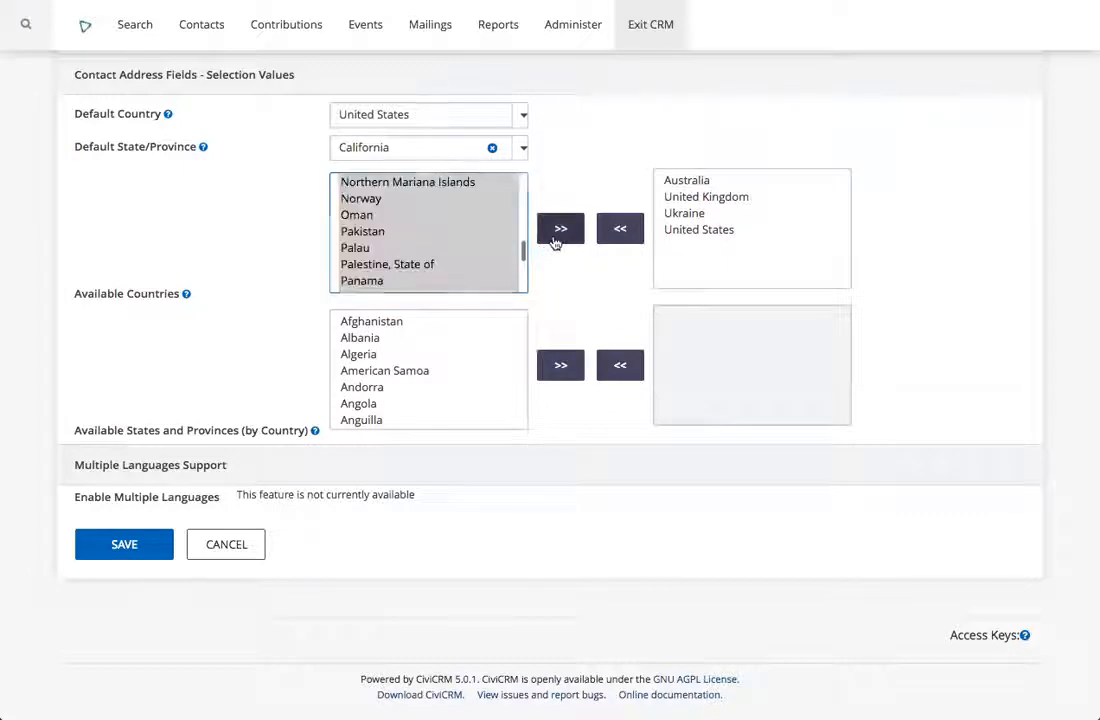
Step: Add every country to the selected Available States and Provinces (by Country) and save the localization settings
{"action": "left_click", "coordinate": [449, 370]}
{"action": "key", "text": "ctrl+a"}
{"action": "left_click", "coordinate": [561, 365]}
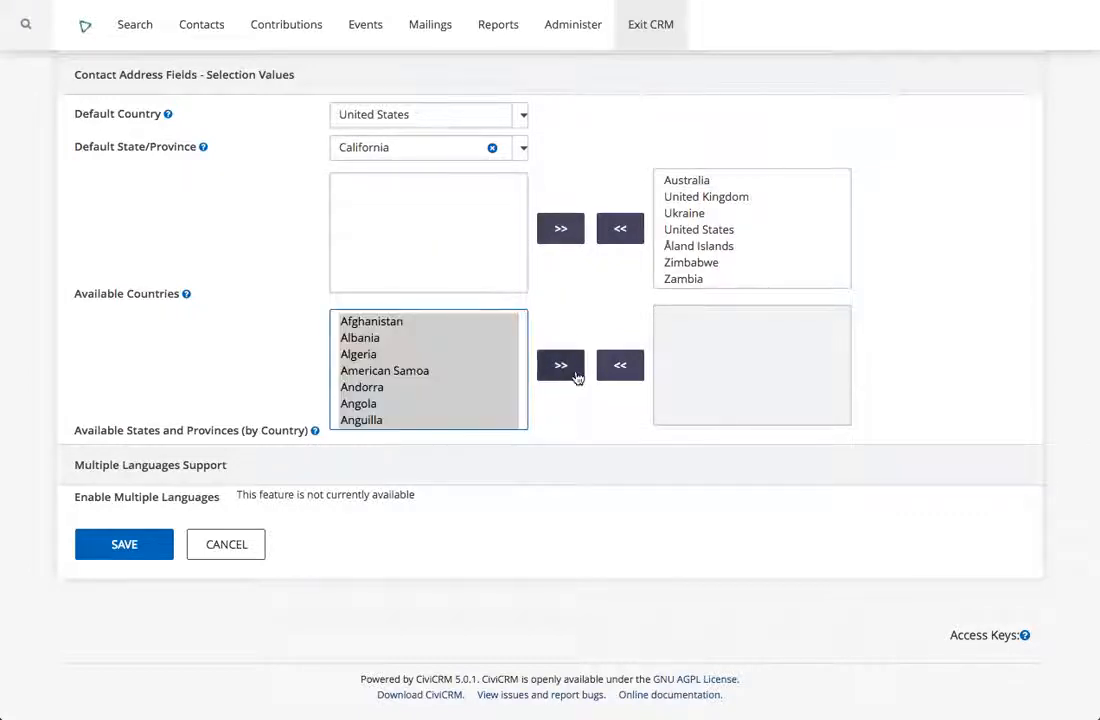
{"action": "left_click", "coordinate": [122, 543]}
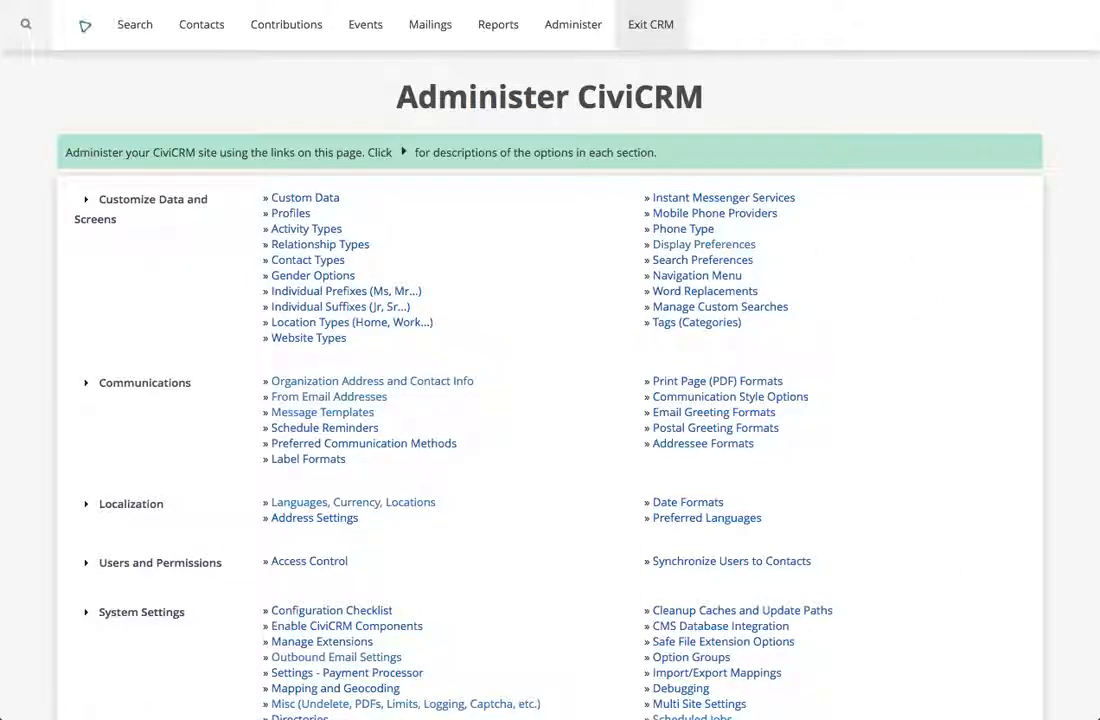
{"action": "key", "text": "super+w"}
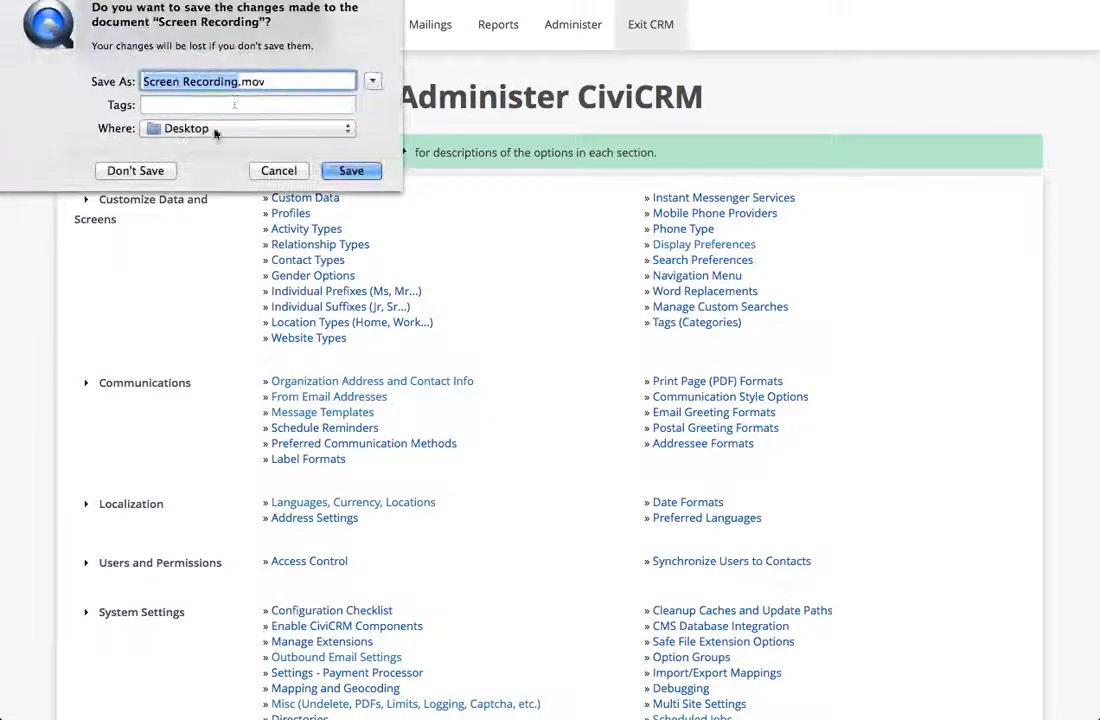
{"action": "type", "text": "import 1"}
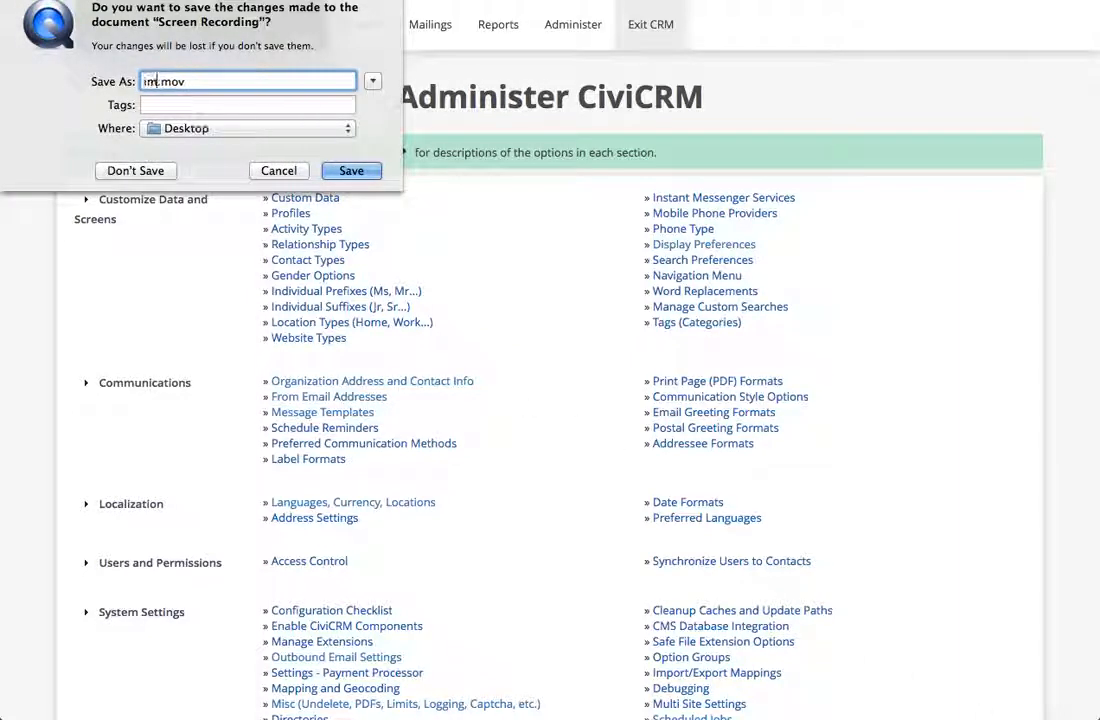